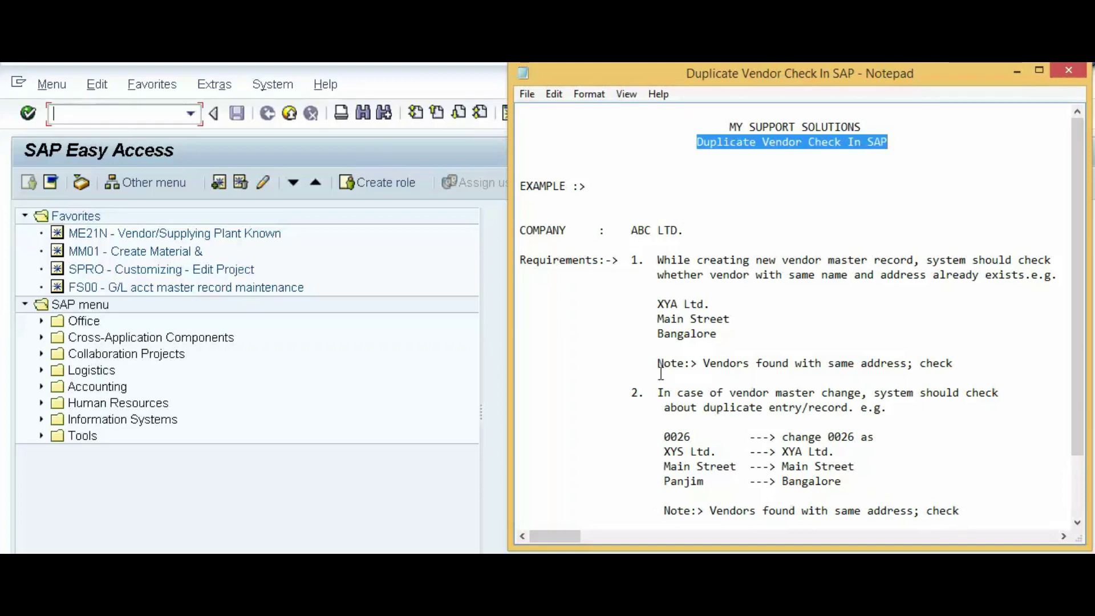
Step: Run SPRO and open the SAP Reference IMG
key(alt+Tab)
text(SPR)
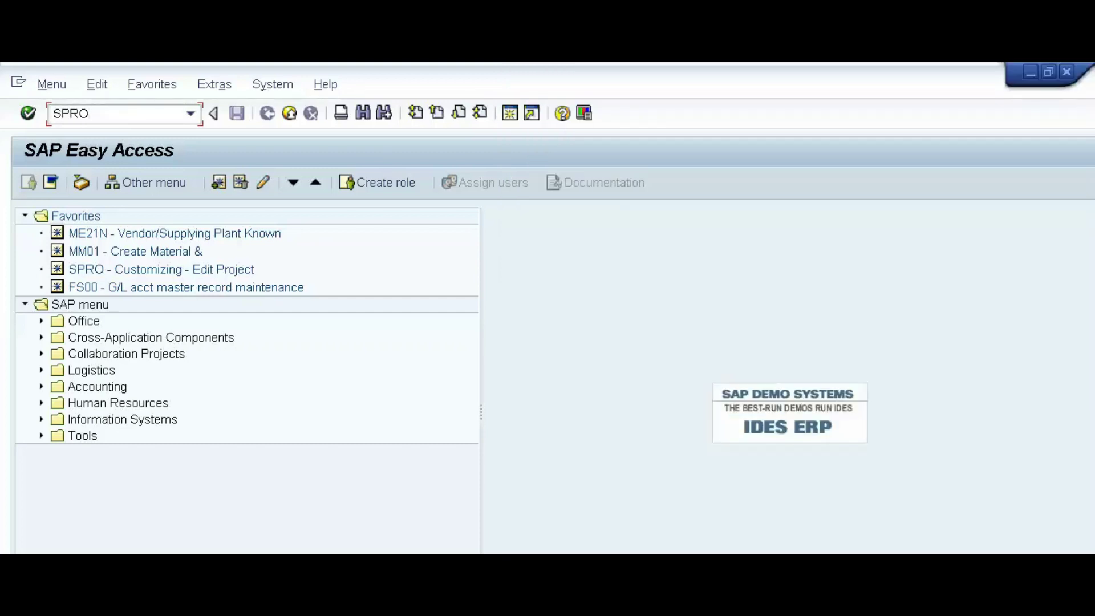
key(Return)
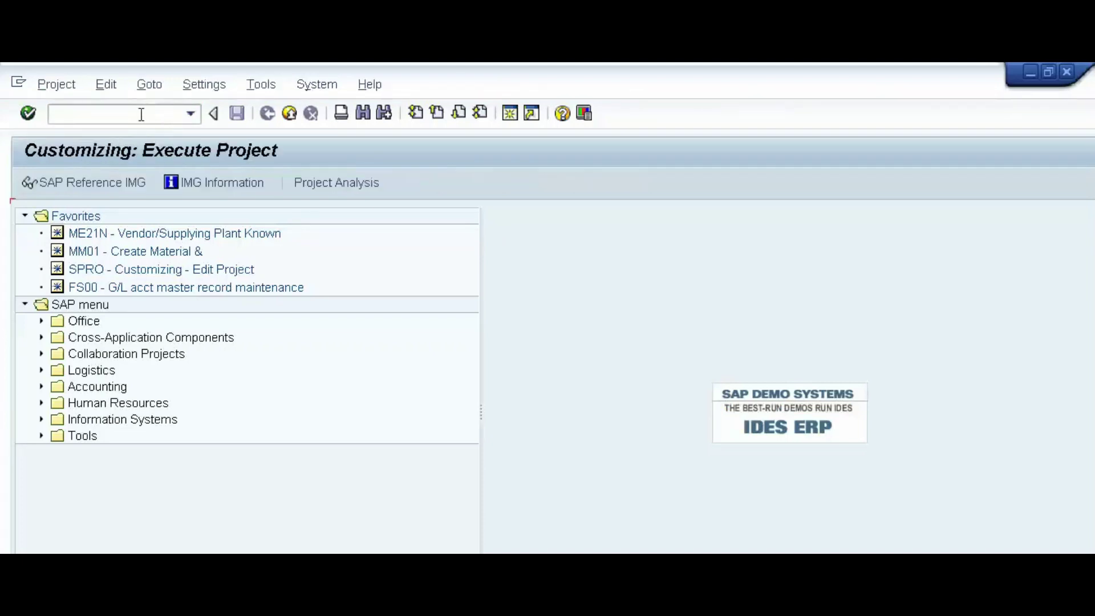
click(83, 184)
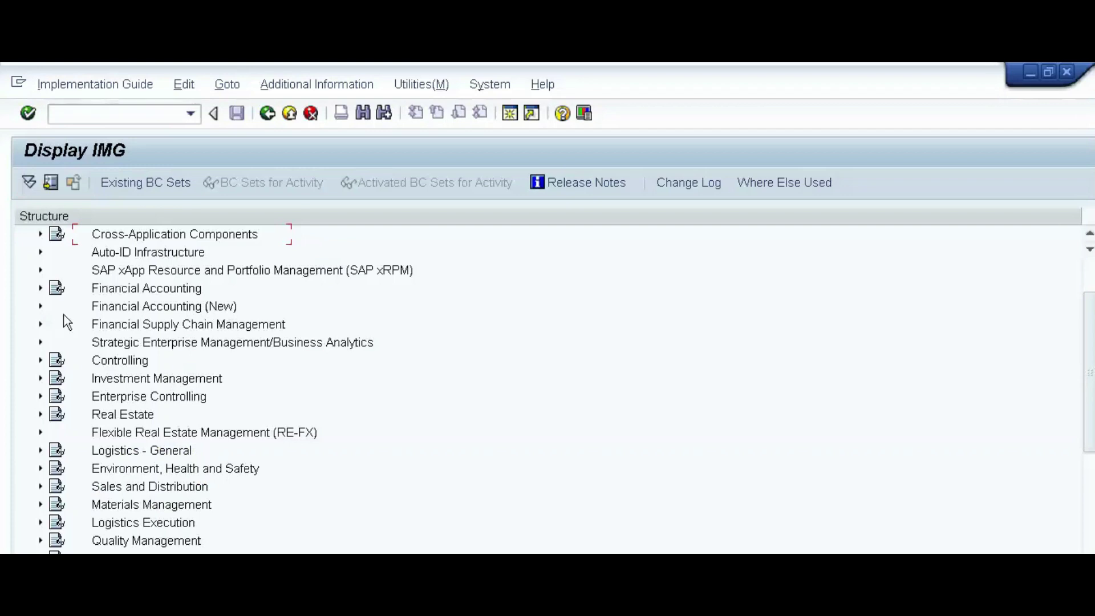
Step: Under Financial Accounting (New) > AR/AP > Vendor Accounts > Master Data > Preparations, run Change Message Control
click(41, 307)
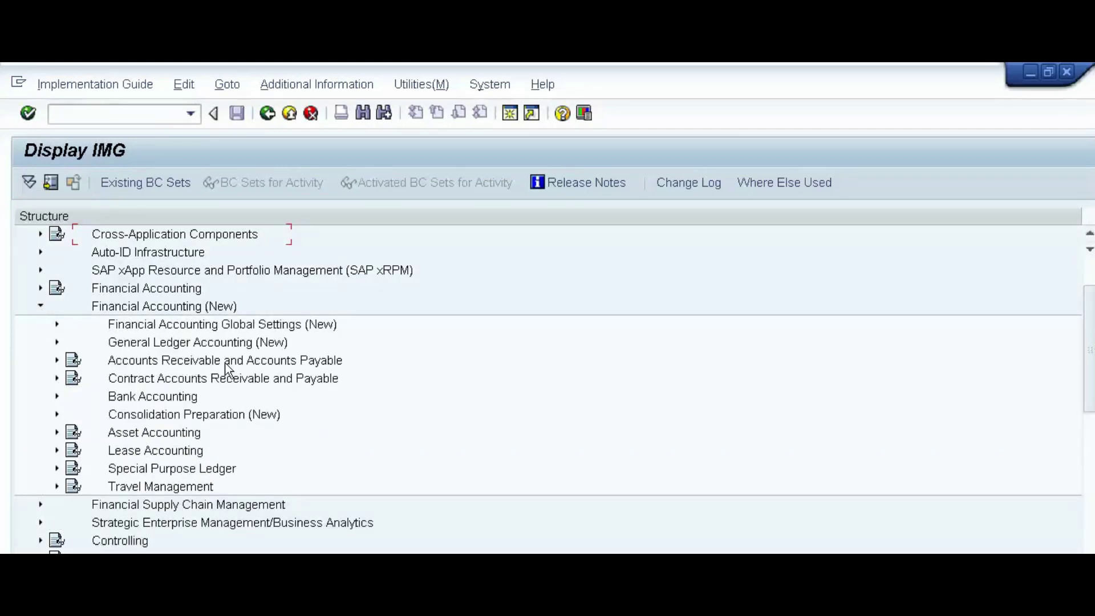
click(57, 360)
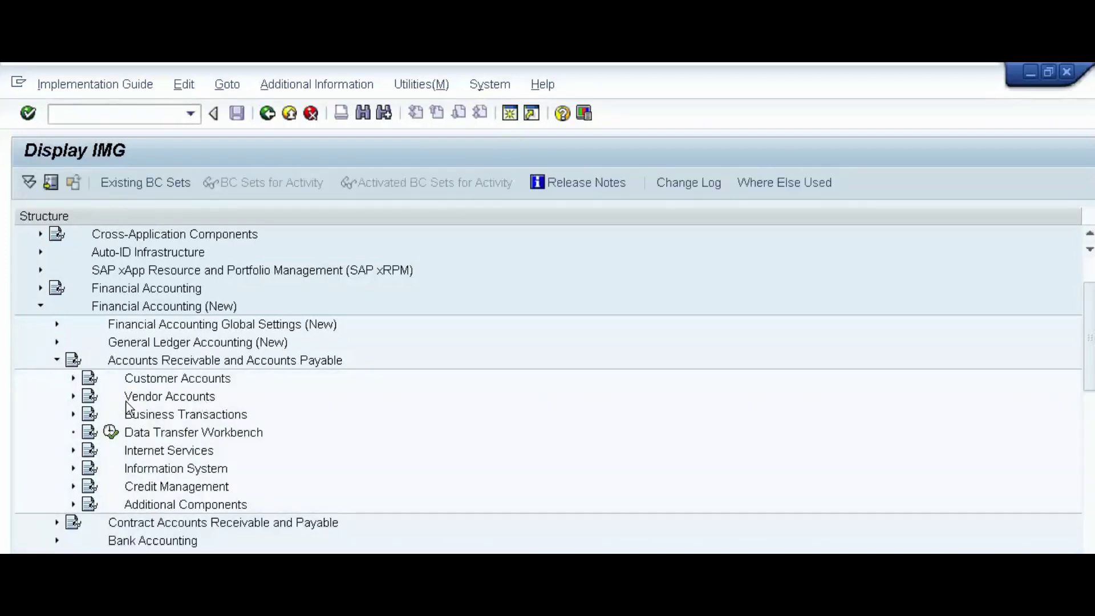
click(73, 395)
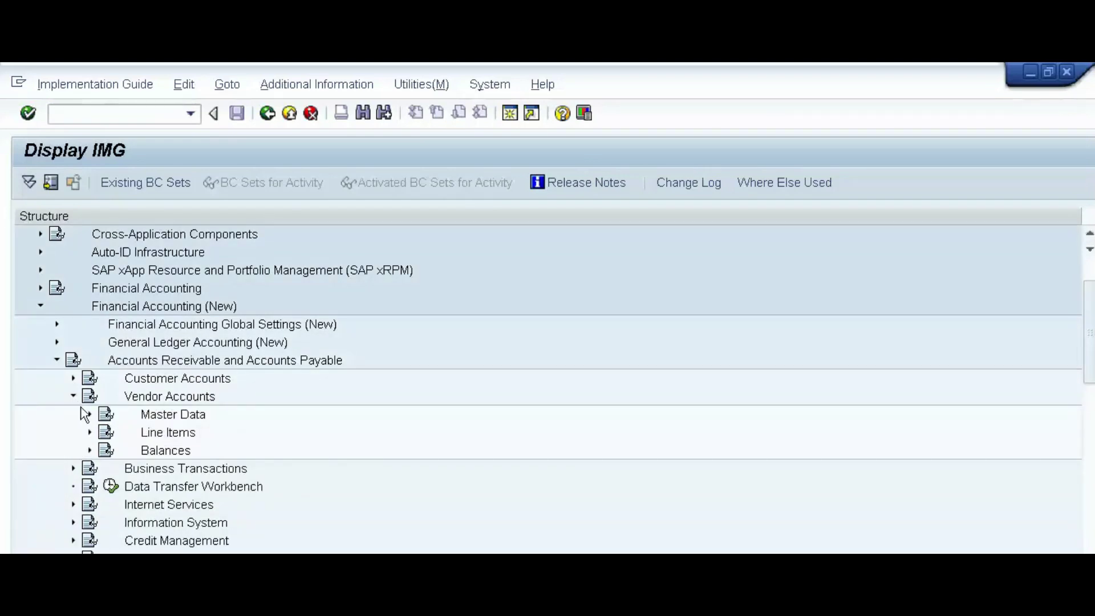
click(89, 415)
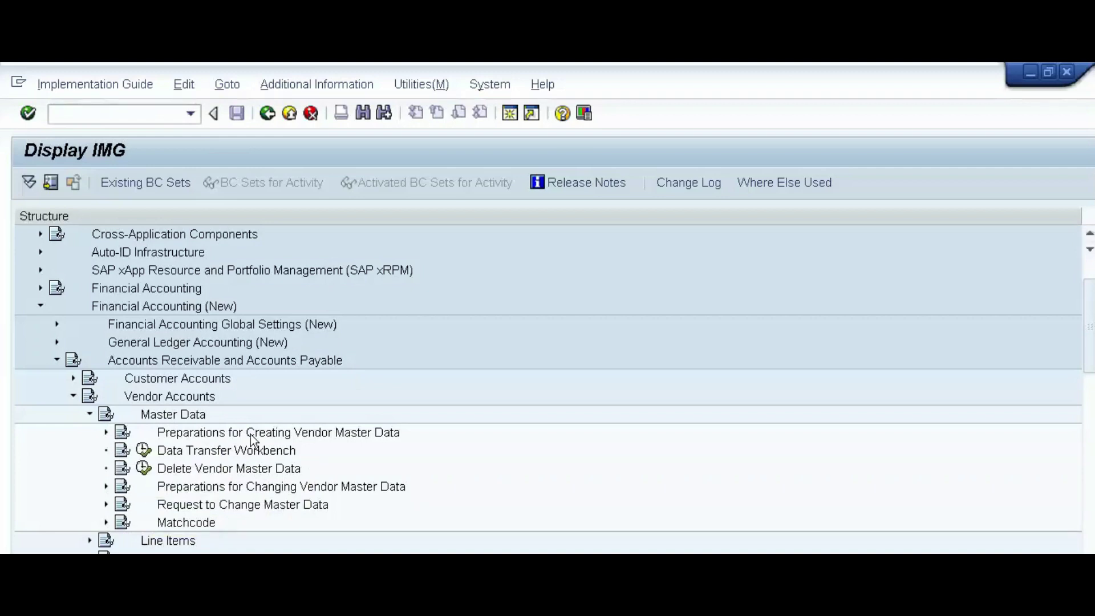
click(107, 433)
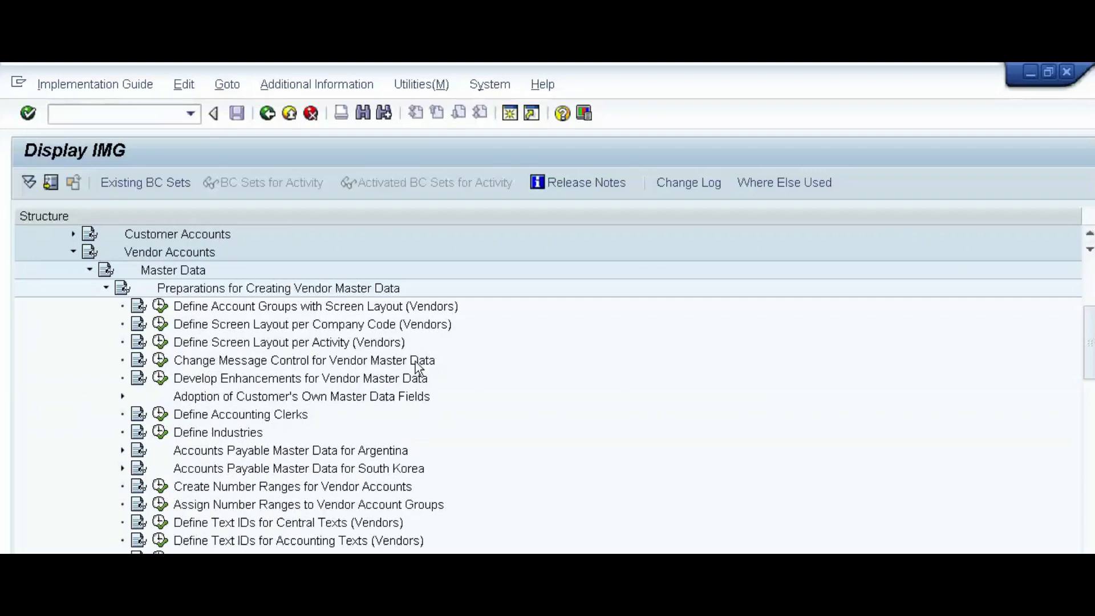
click(161, 362)
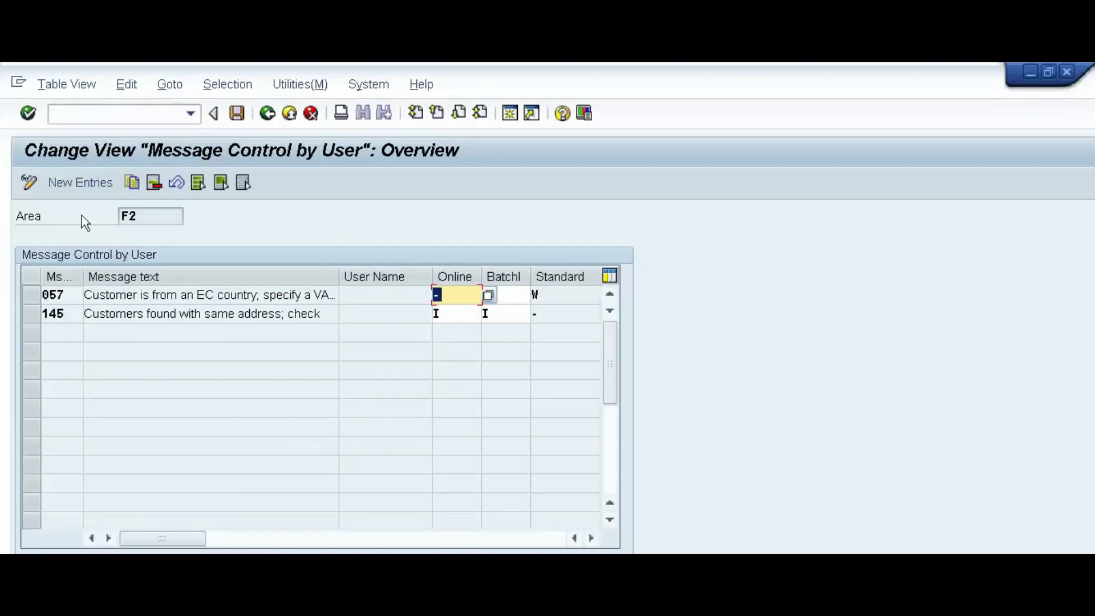
Step: Add a new entry for message 144 with online type I (Note in window)
click(59, 184)
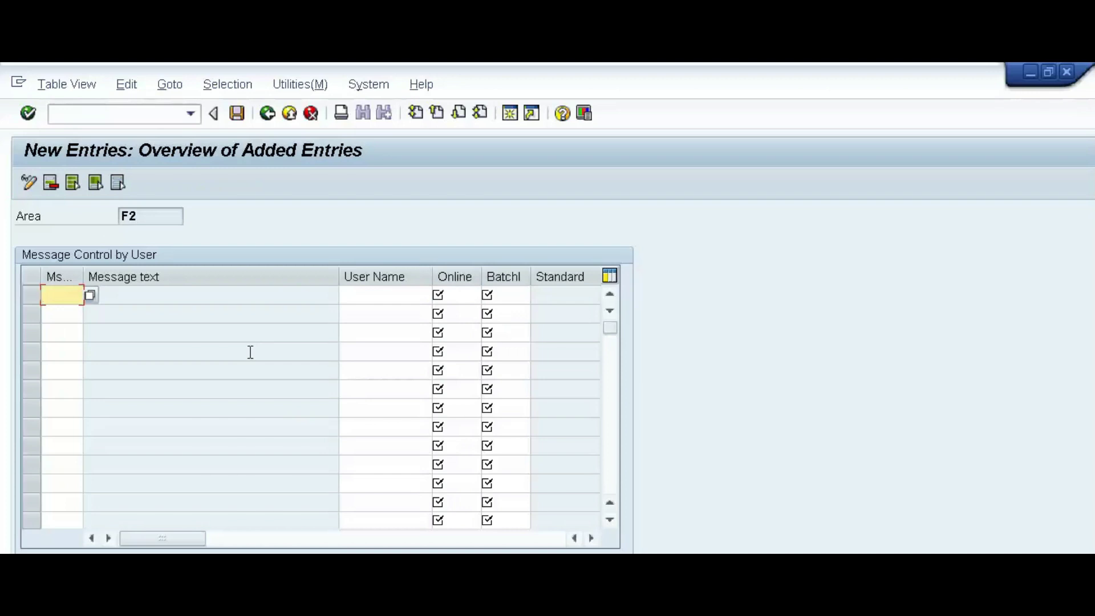
text(144)
key(Tab)
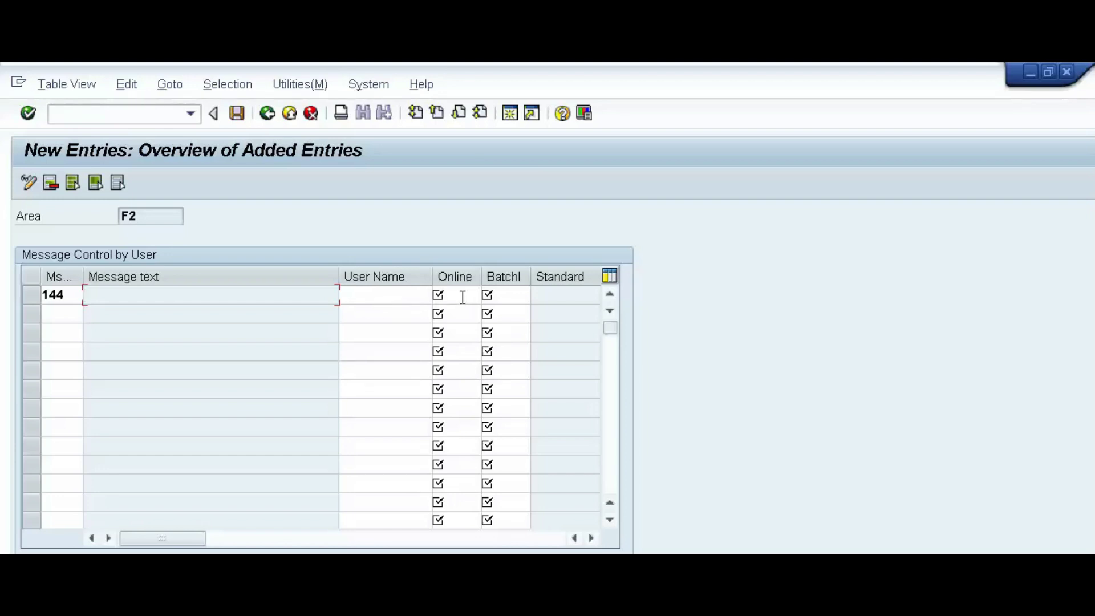
key(Return)
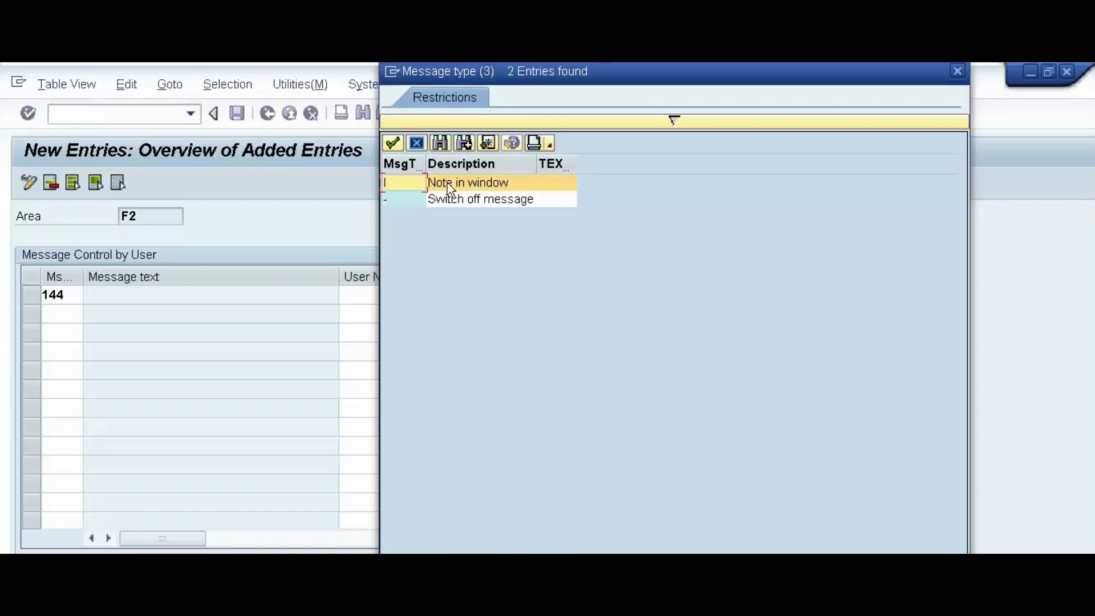
click(394, 144)
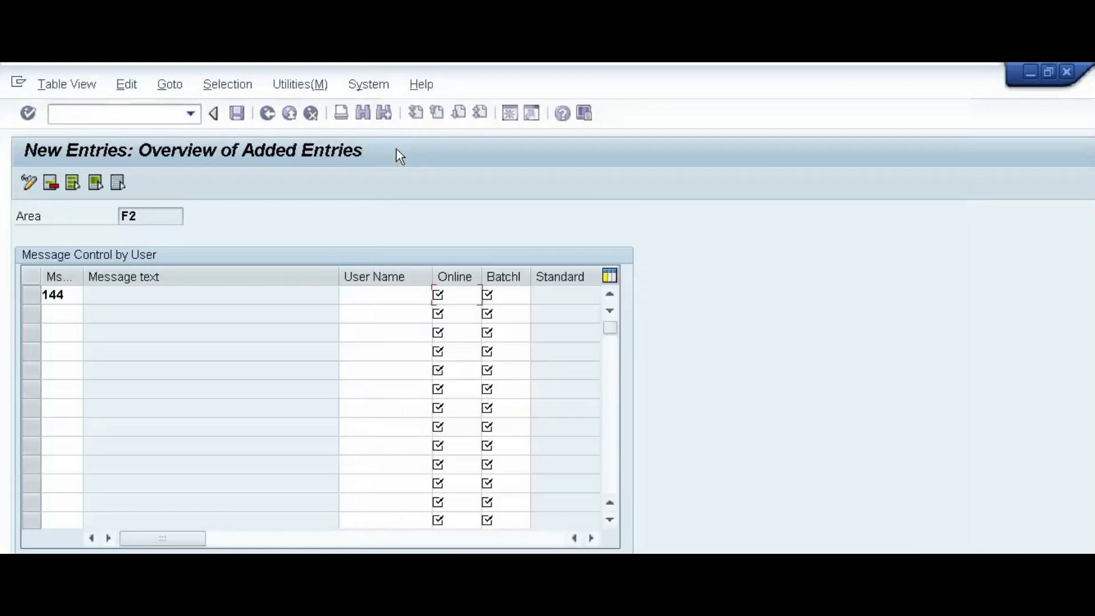
text(I)
Step: Set the batch type to I as well, reconfirm online I, and save the entry
click(511, 294)
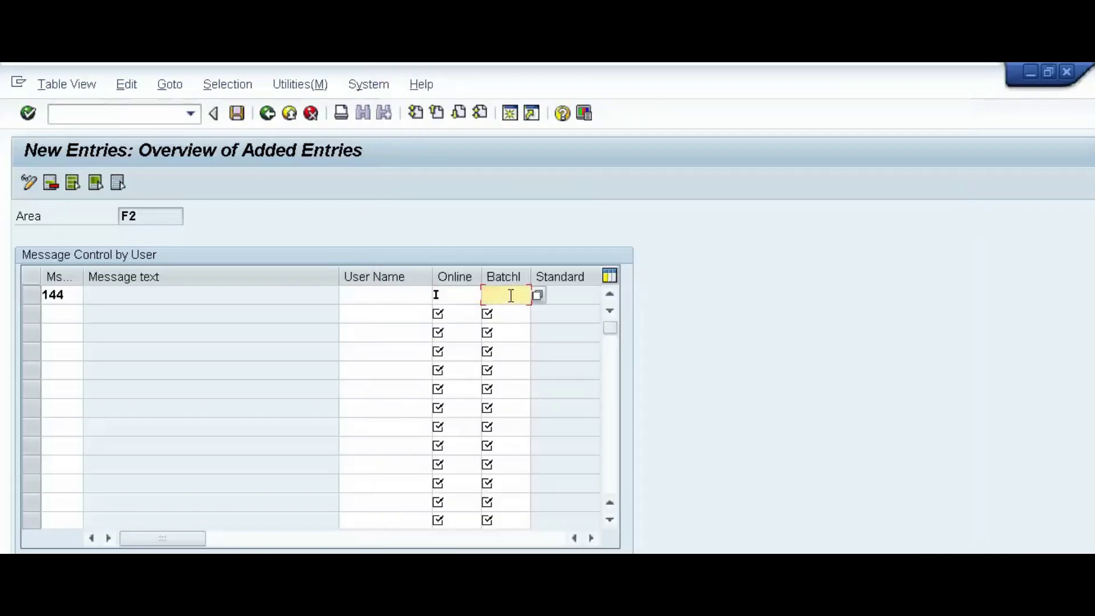
click(539, 299)
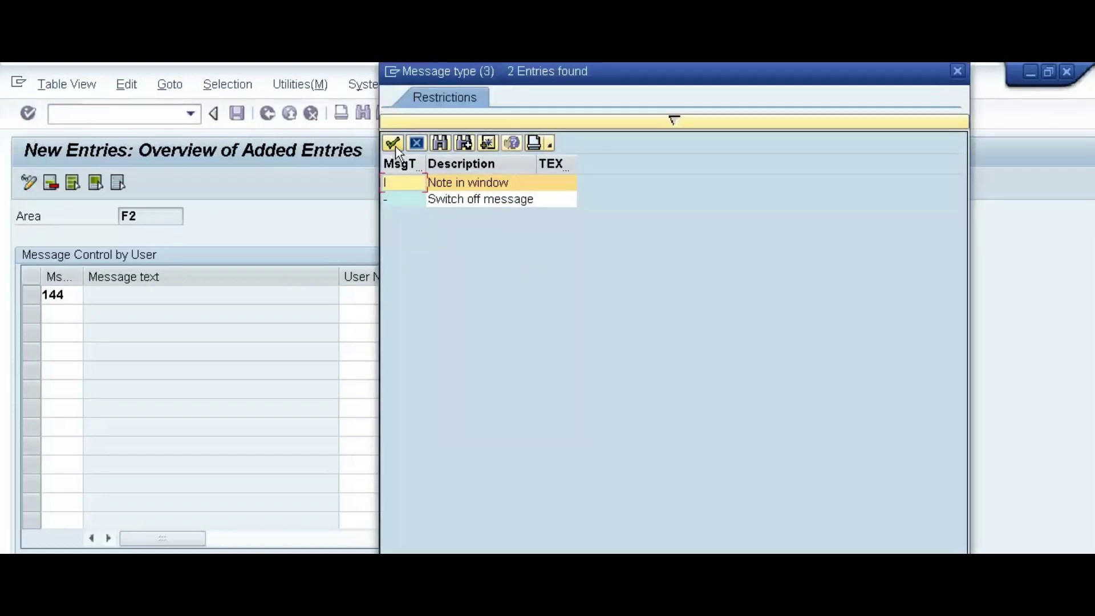
click(394, 145)
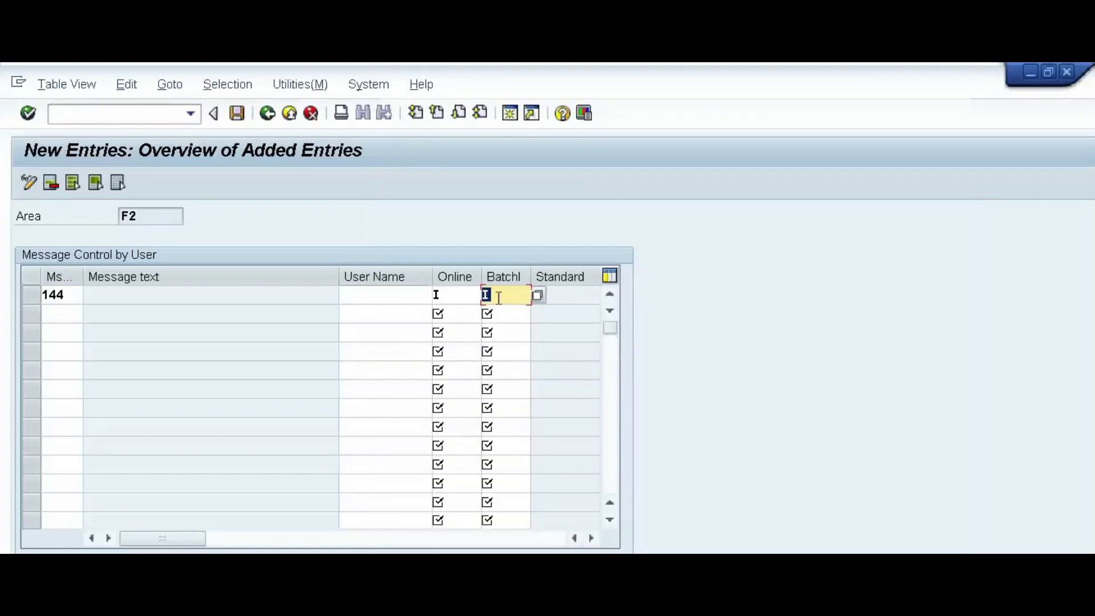
click(452, 296)
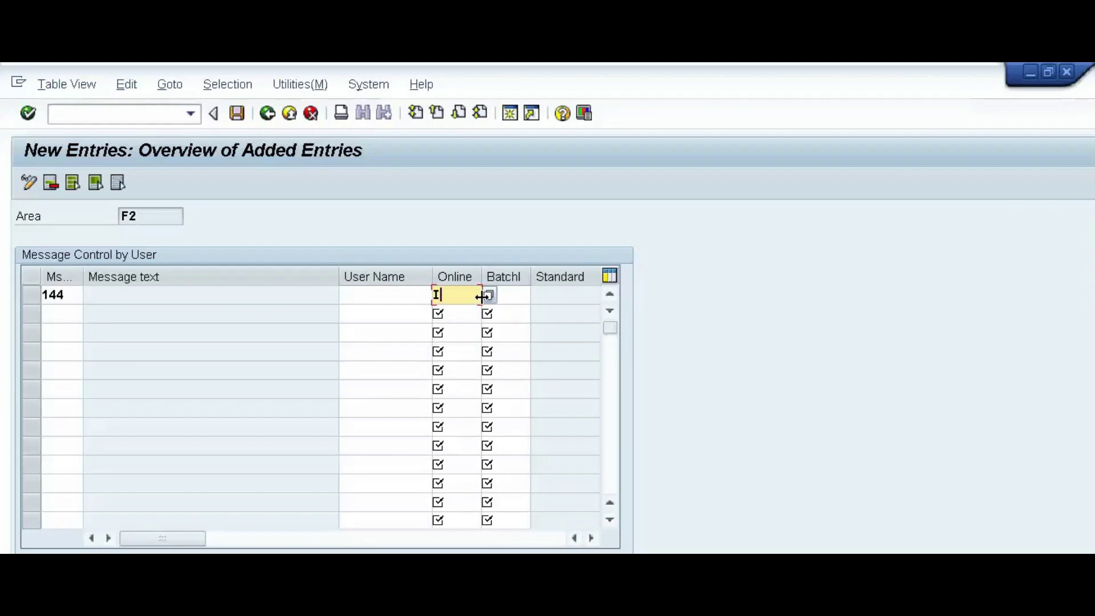
click(489, 296)
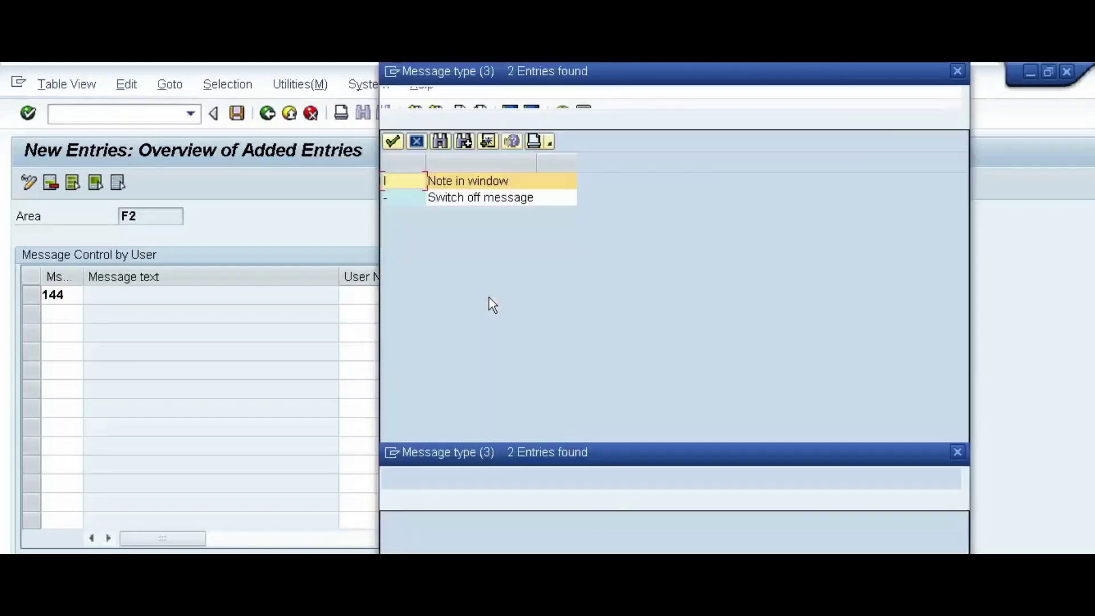
click(392, 144)
click(237, 113)
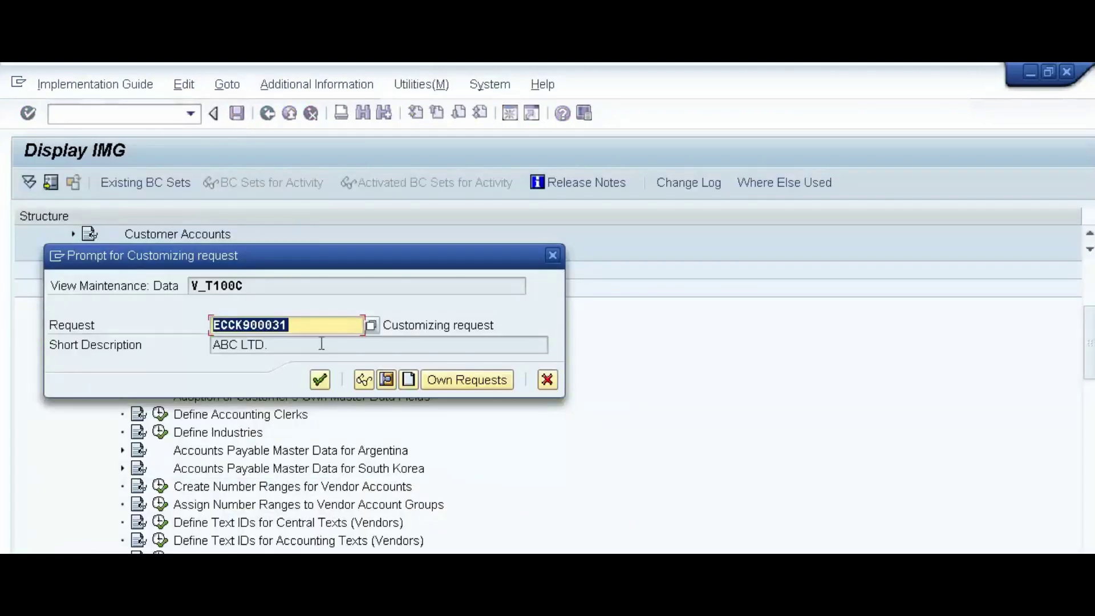
Step: Confirm the customizing request so message 144 is saved as type I online and batch
click(320, 379)
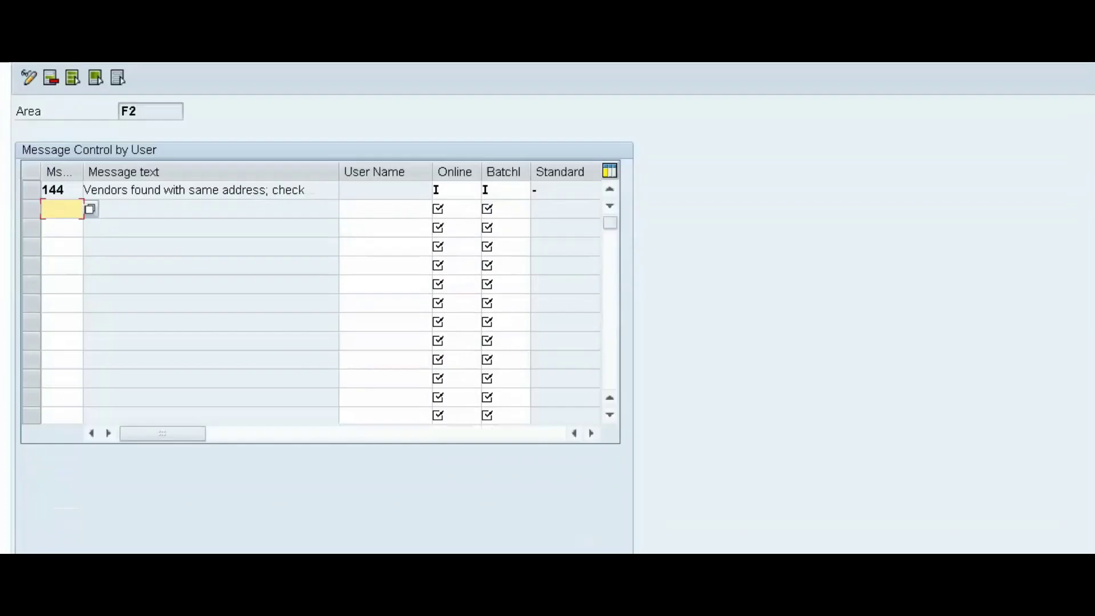
click(388, 548)
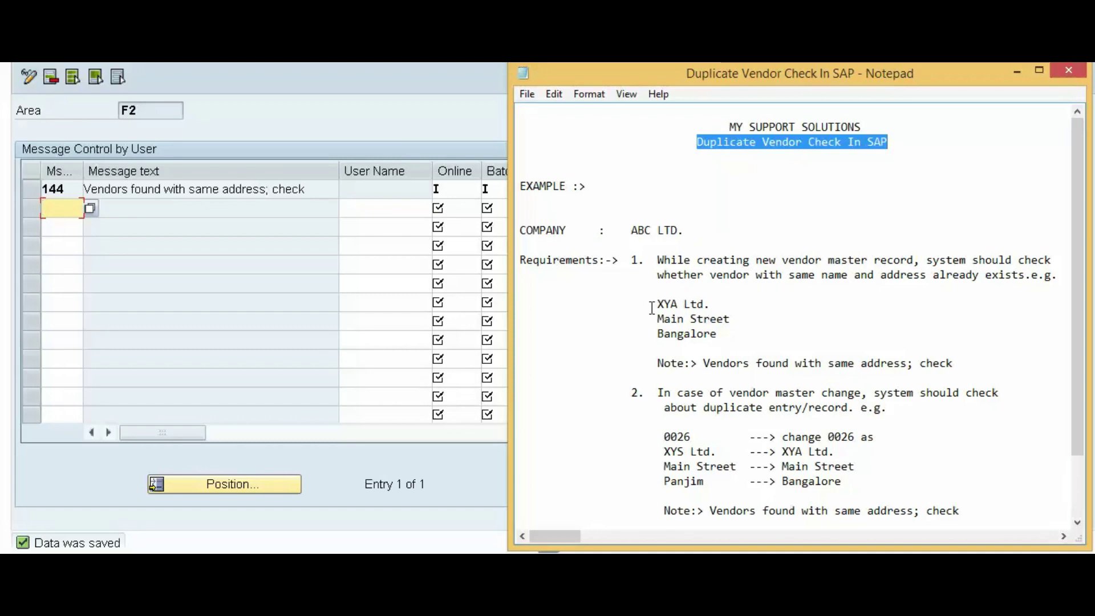
click(1017, 72)
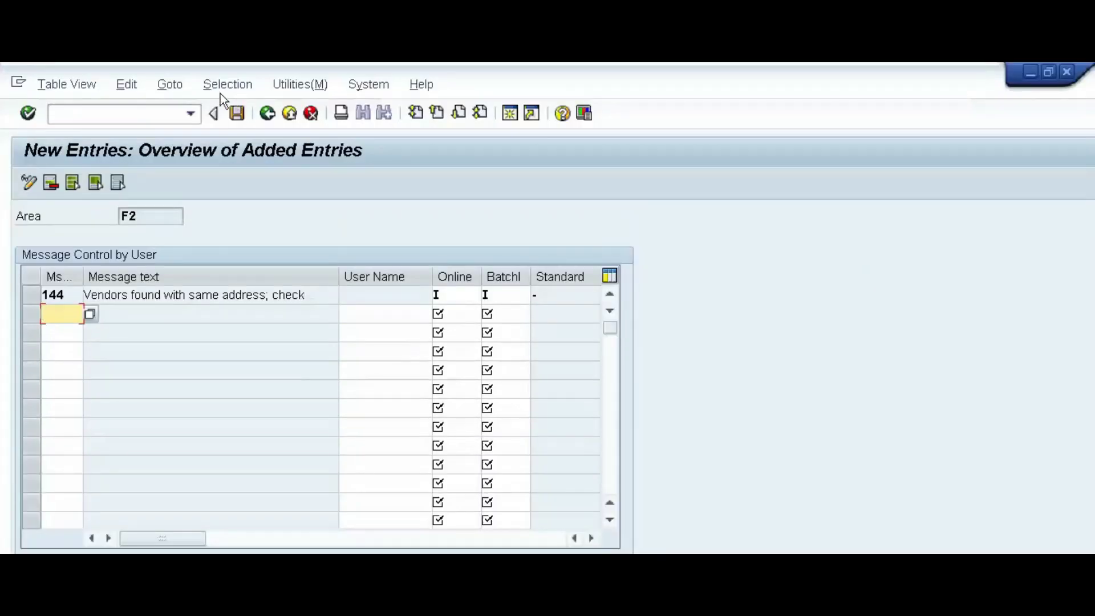
click(133, 119)
Step: Start vendor creation with XK01 and choose the title Company
text(/)
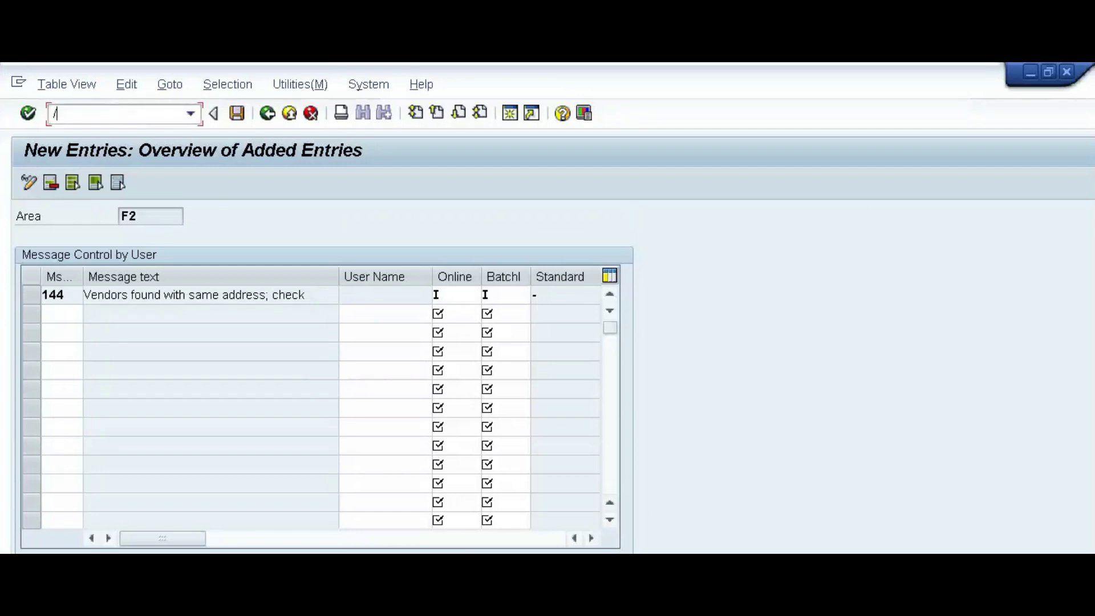
text(NXK01)
key(Return)
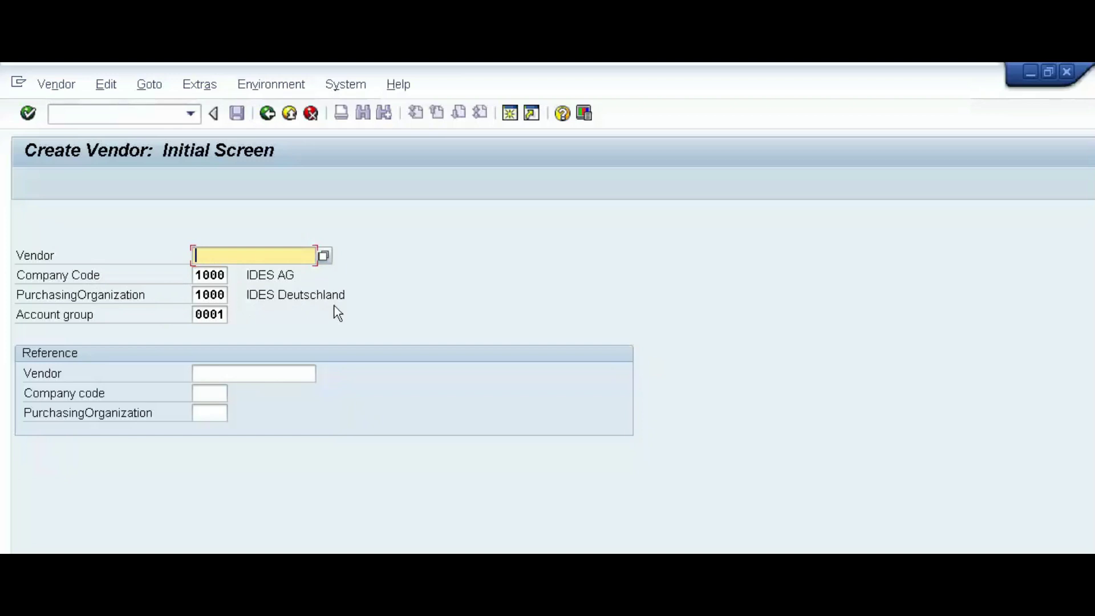
key(Return)
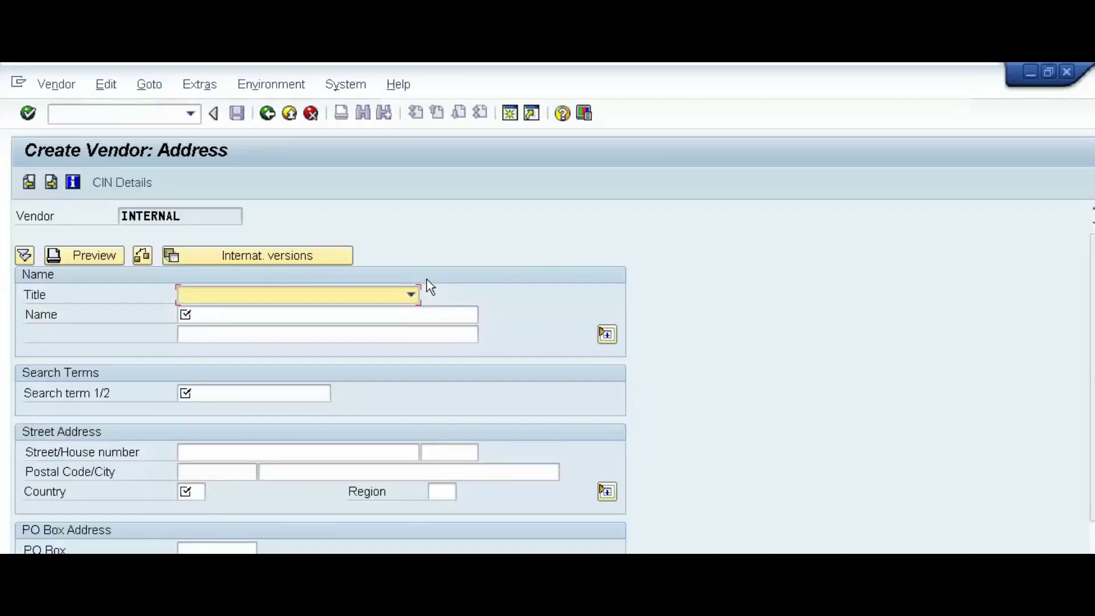
click(411, 294)
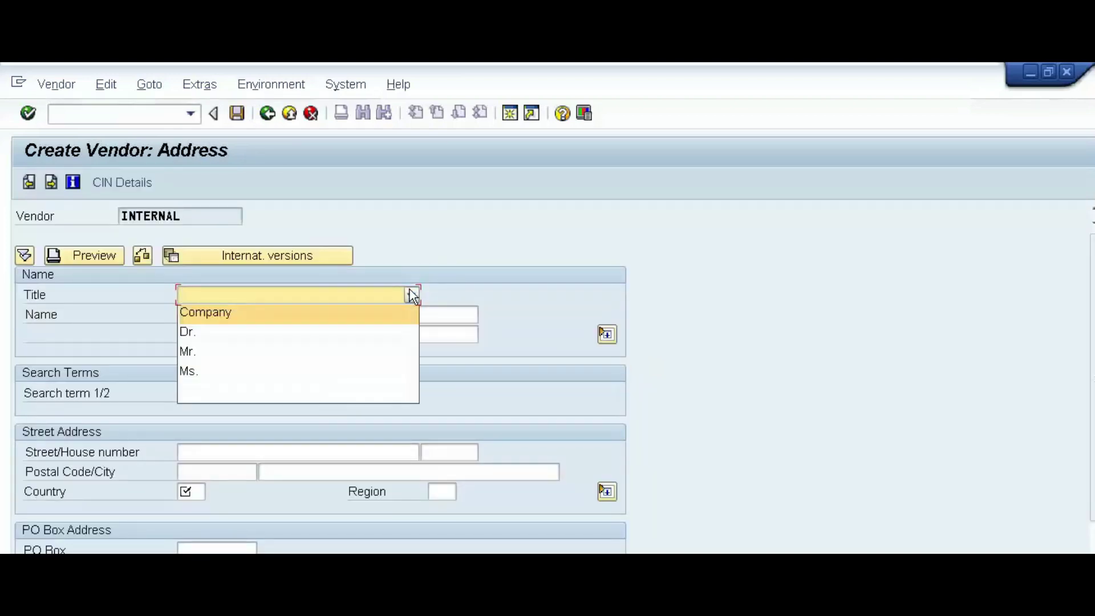
click(369, 312)
Step: Enter name XYA LTD., the search term, and street Main Street
click(304, 317)
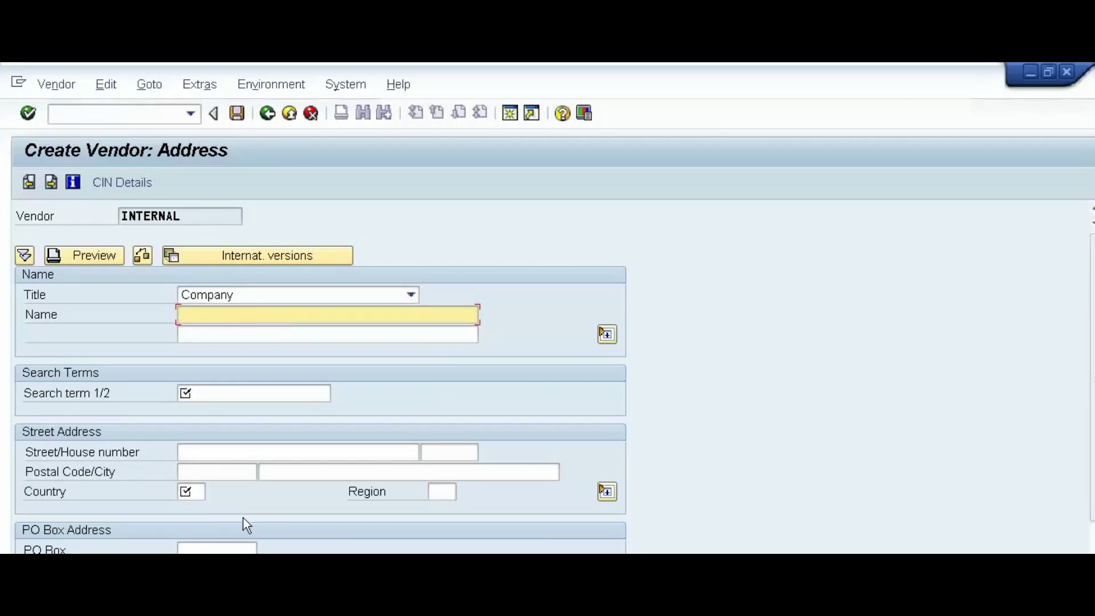
click(484, 568)
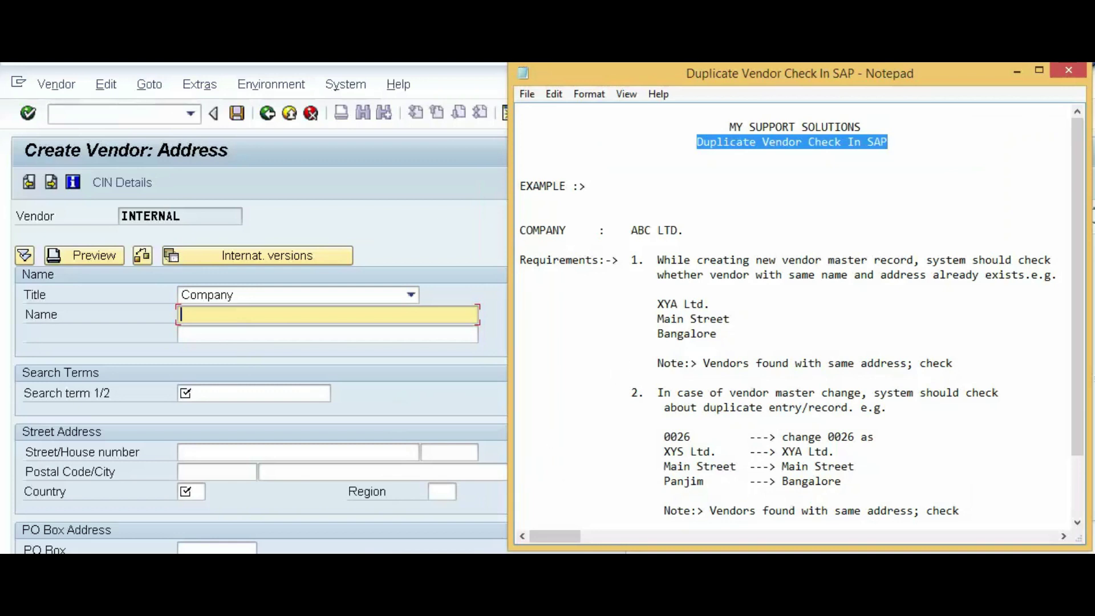
key(alt+Tab)
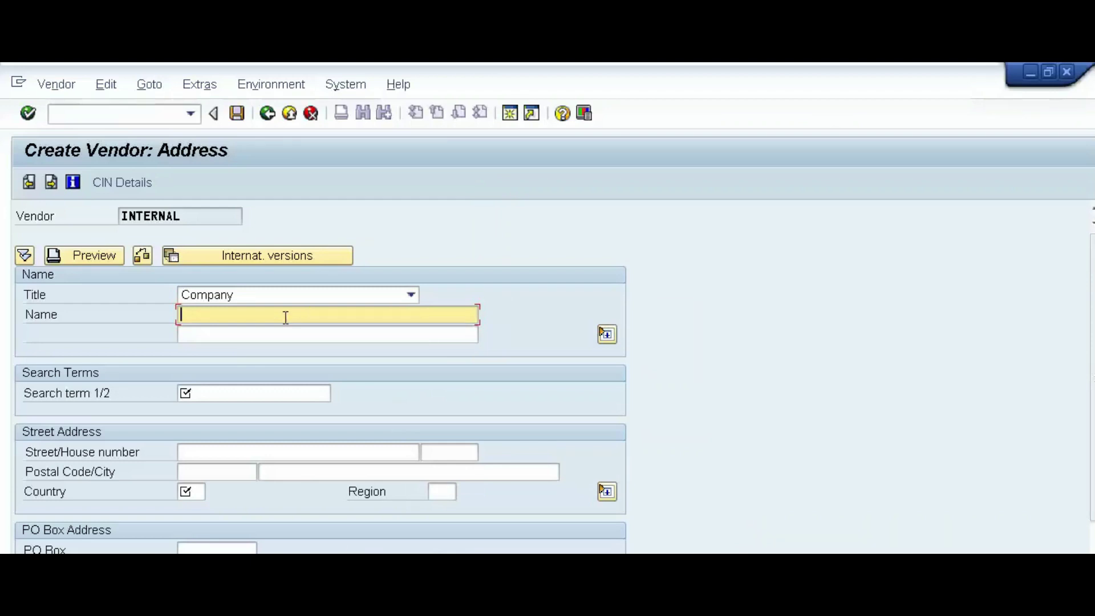
text(XY)
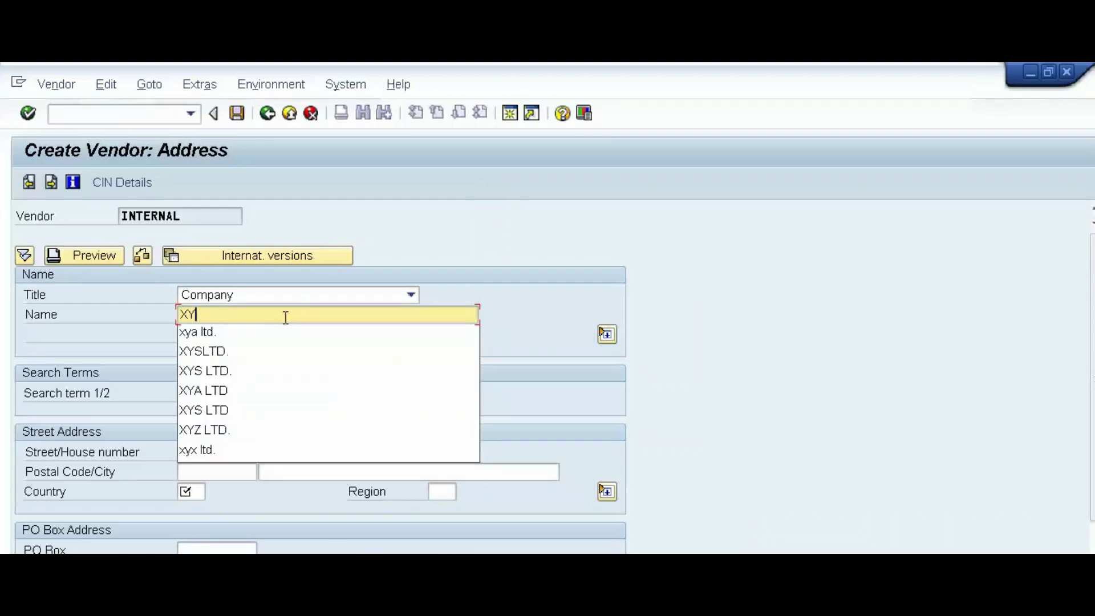
text(A LT)
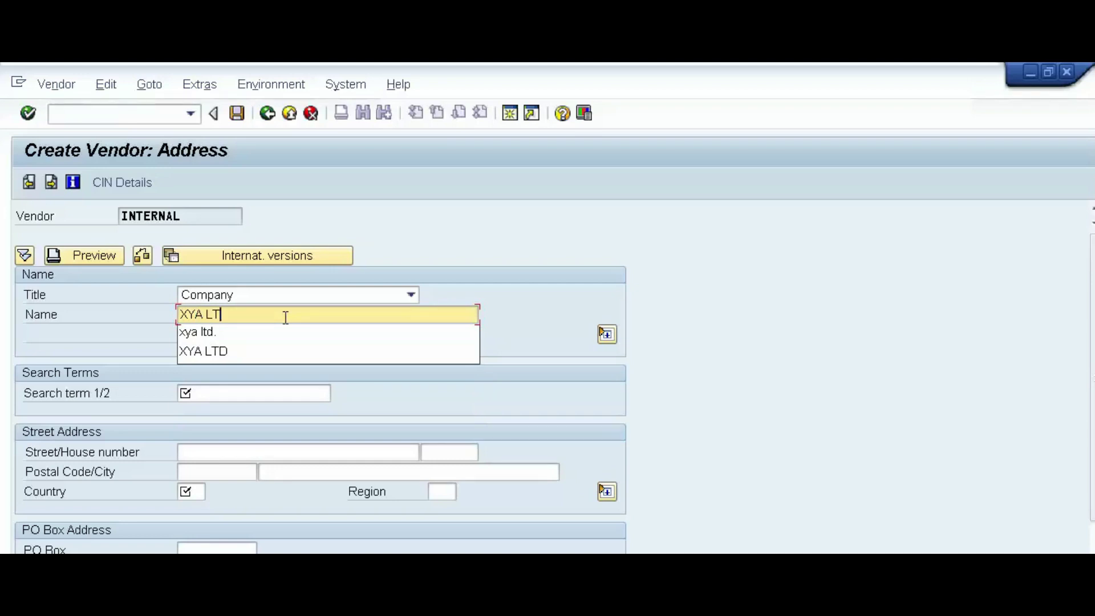
text(D.)
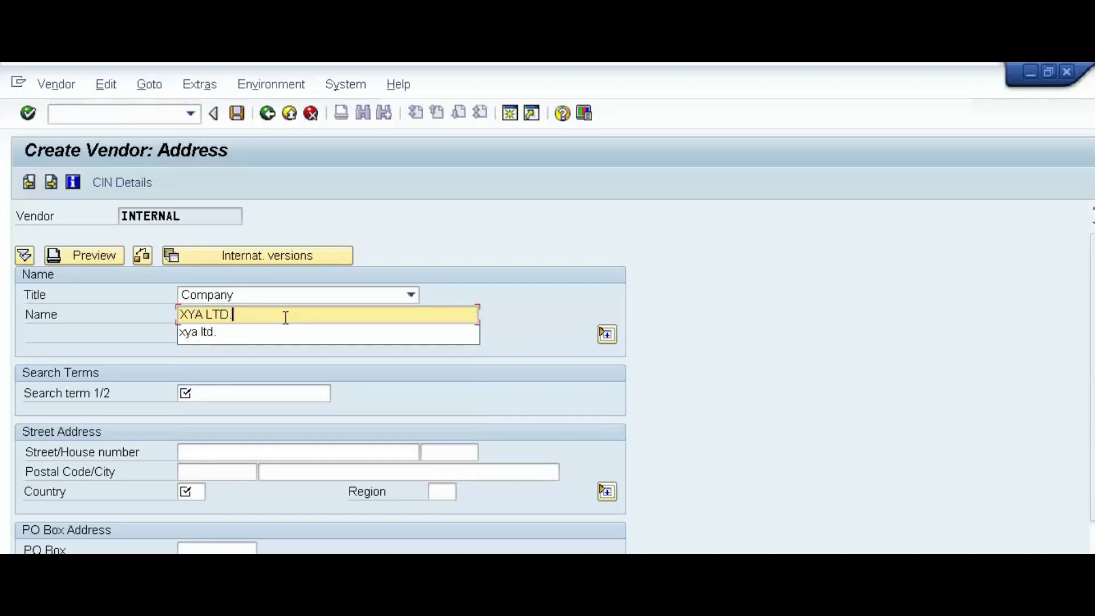
key(Tab)
key(Tab)
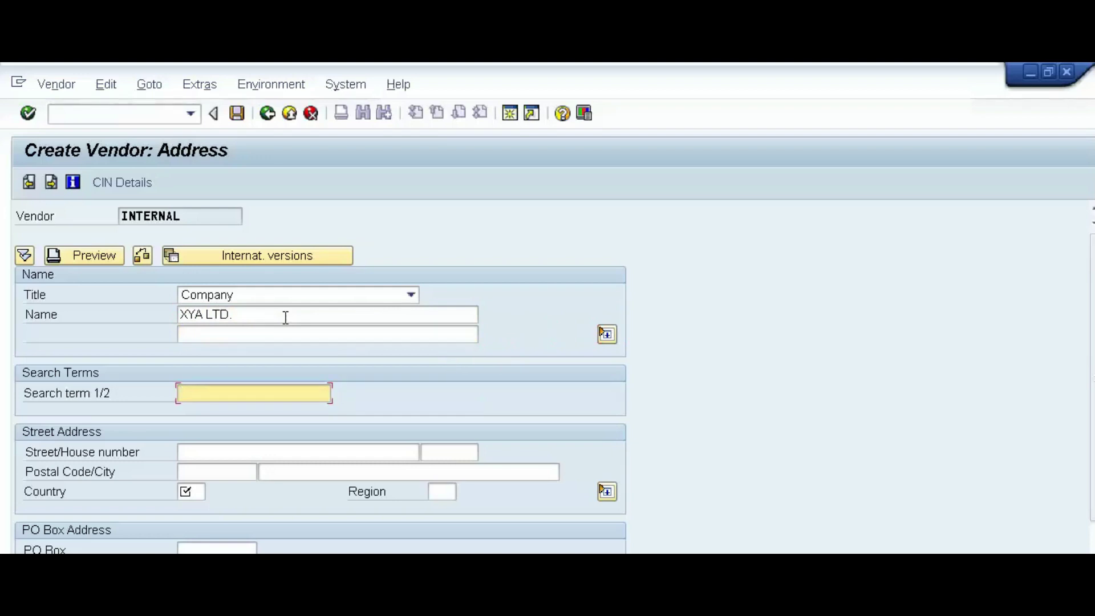
text(XYA LTD.)
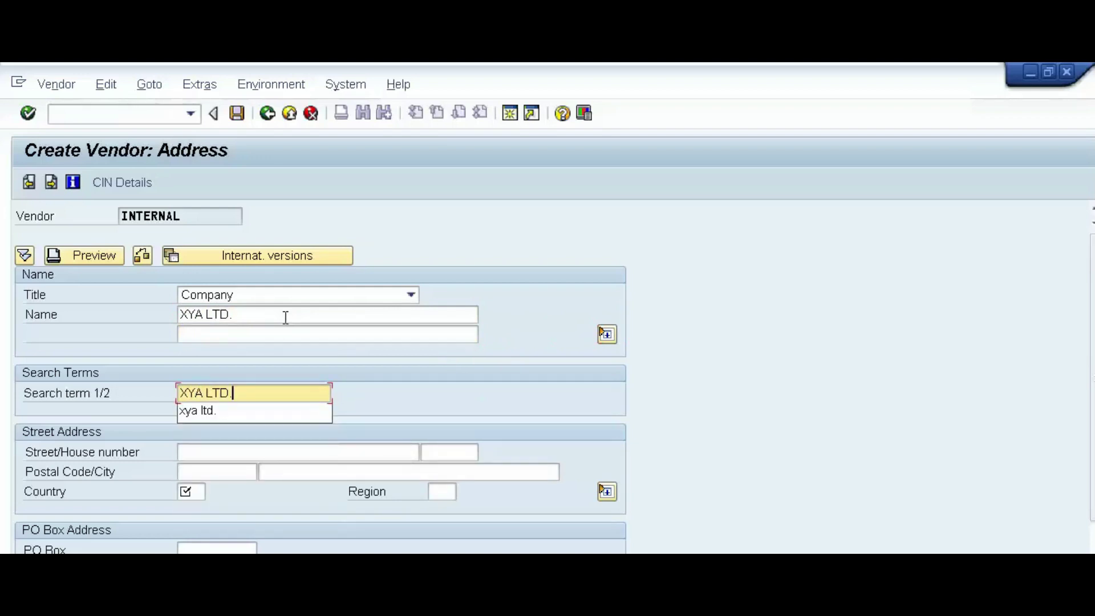
key(Tab)
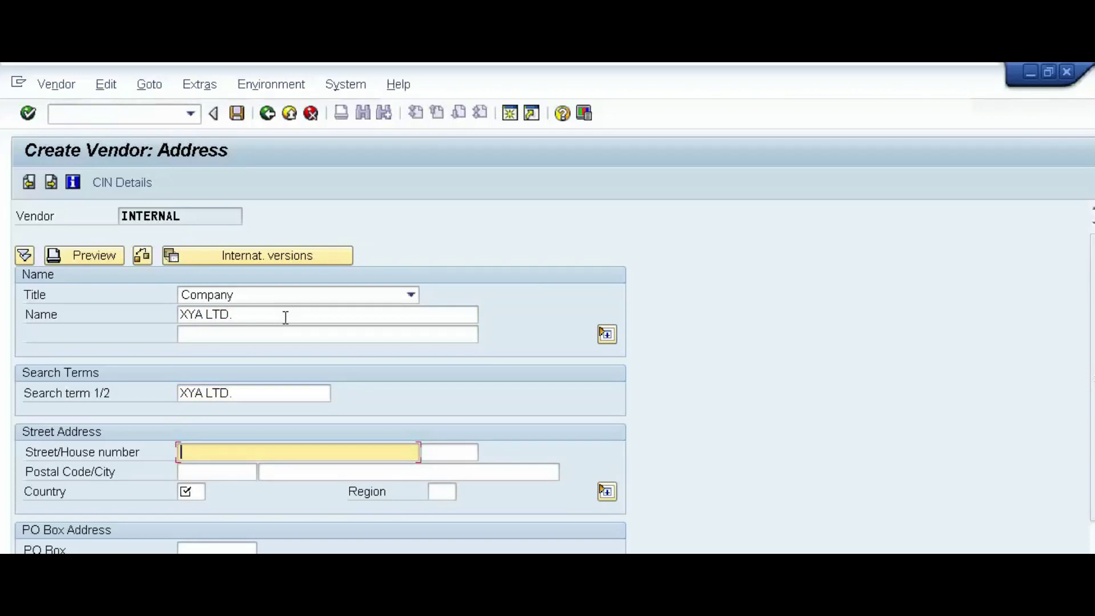
text(Main)
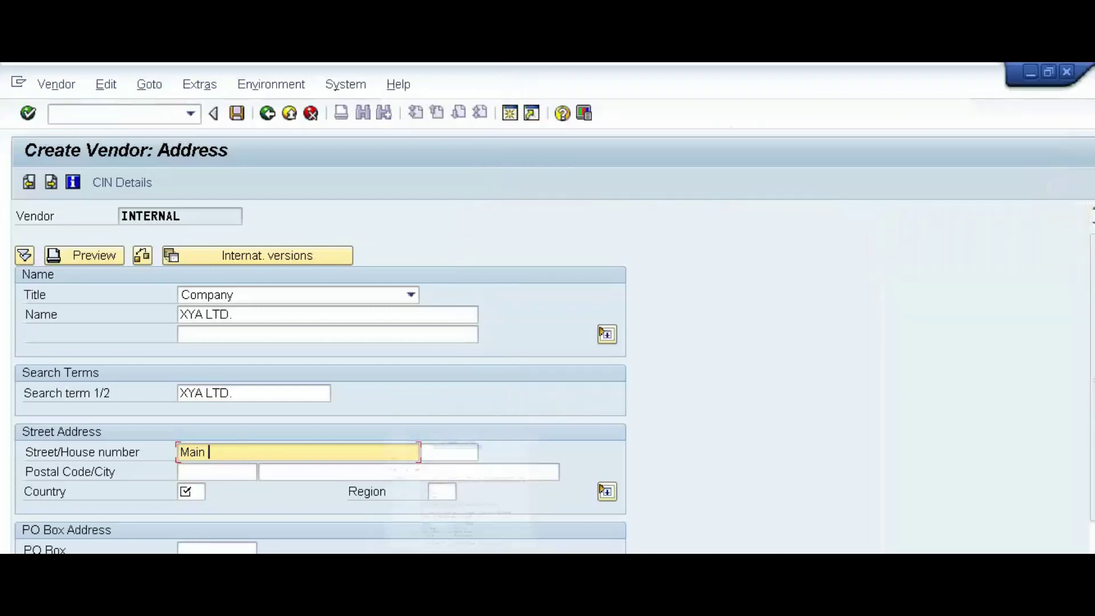
text(S)
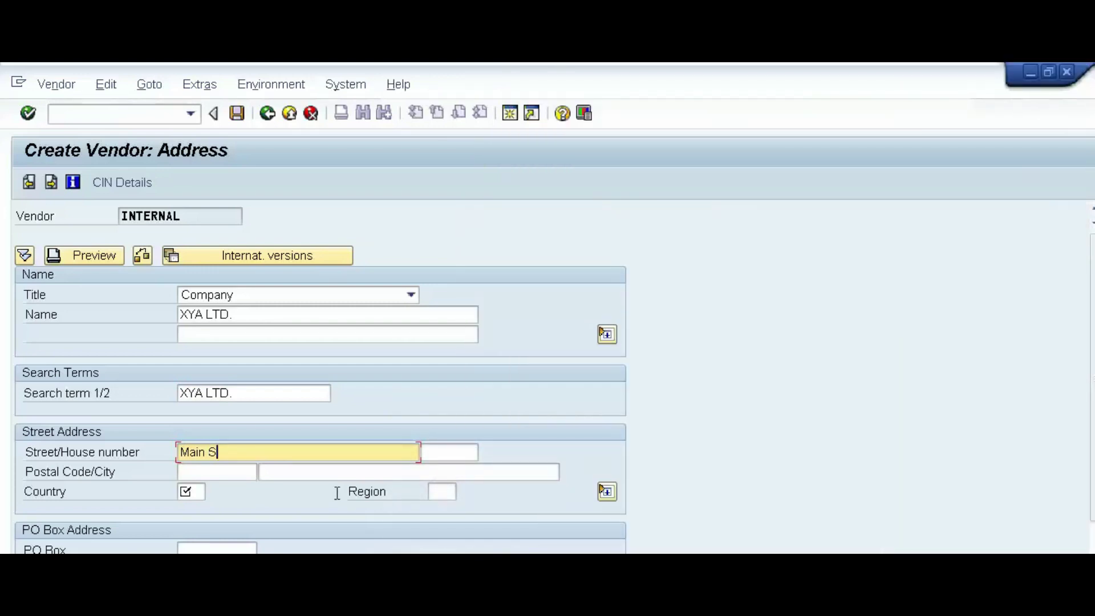
text(treet)
key(Tab)
key(Tab)
key(Tab)
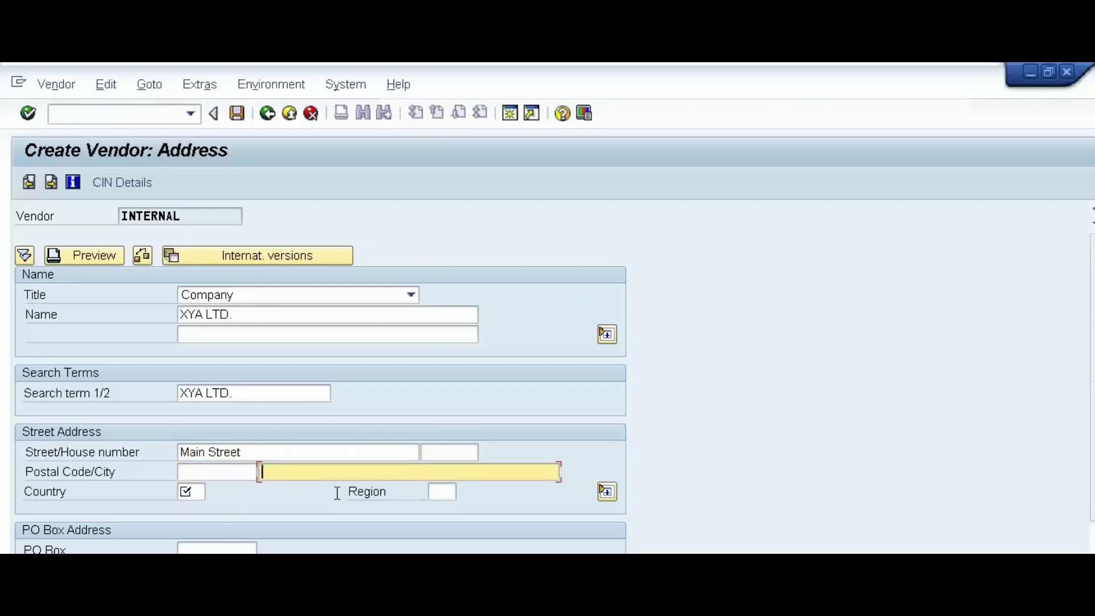
Step: Set city Bangalore, country IN, region 10, and submit the address
text(B)
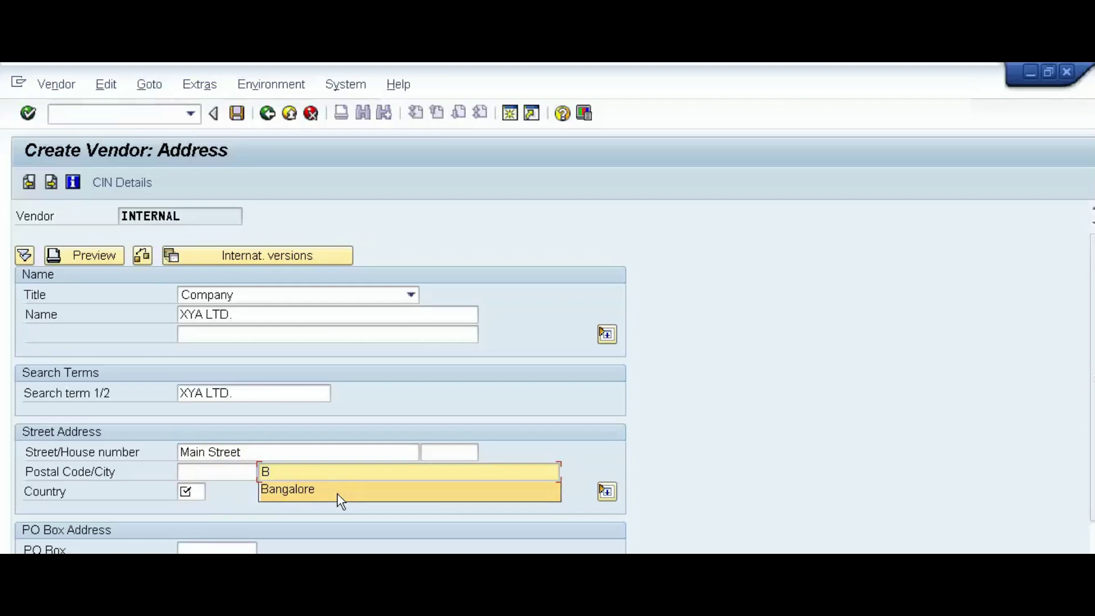
click(337, 494)
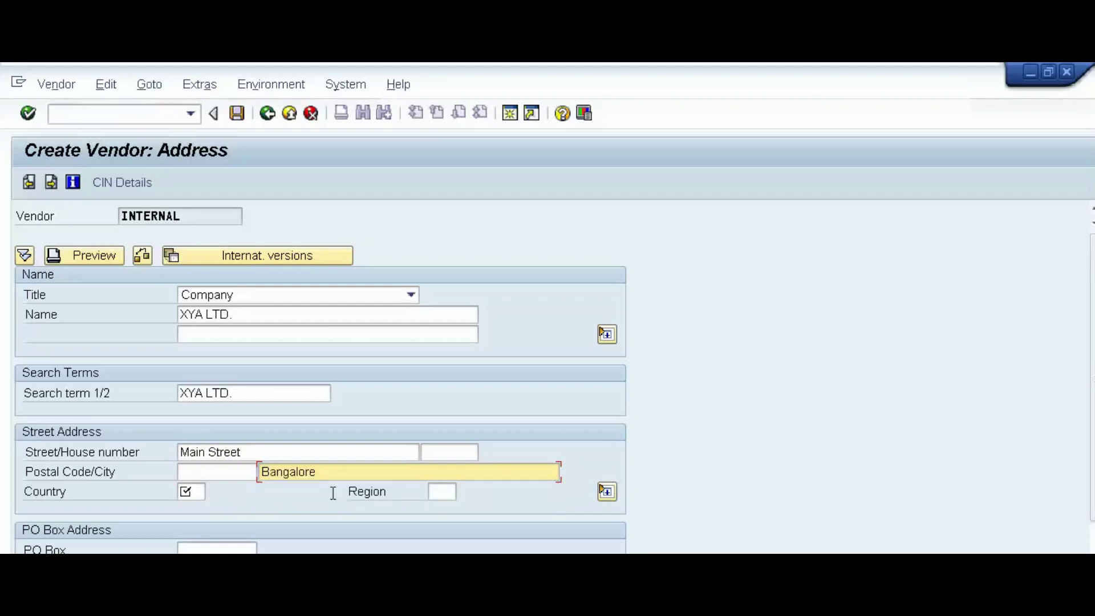
click(200, 493)
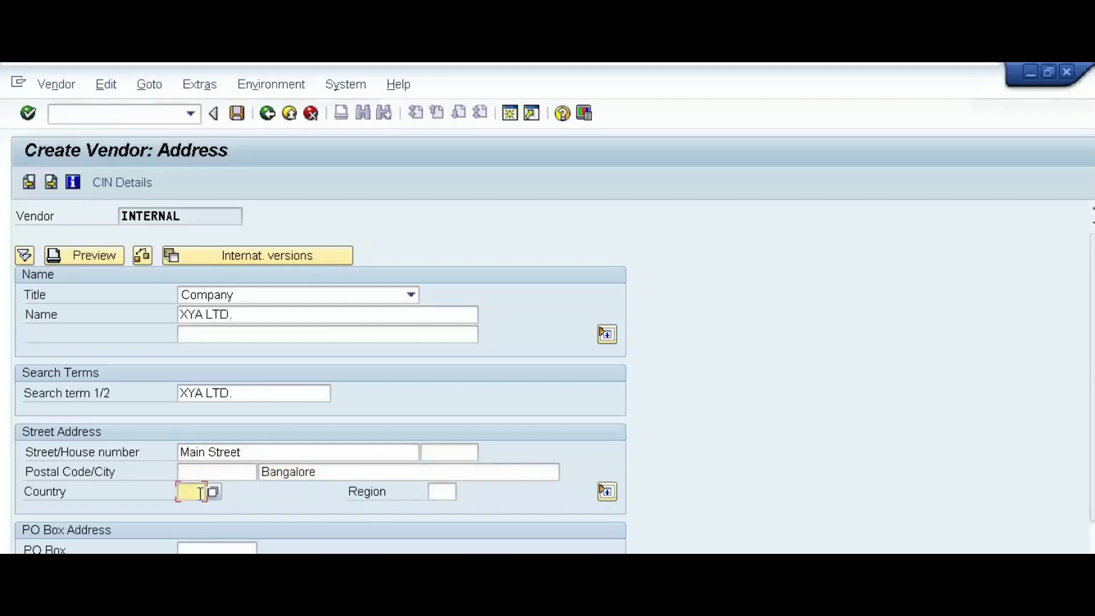
text(in)
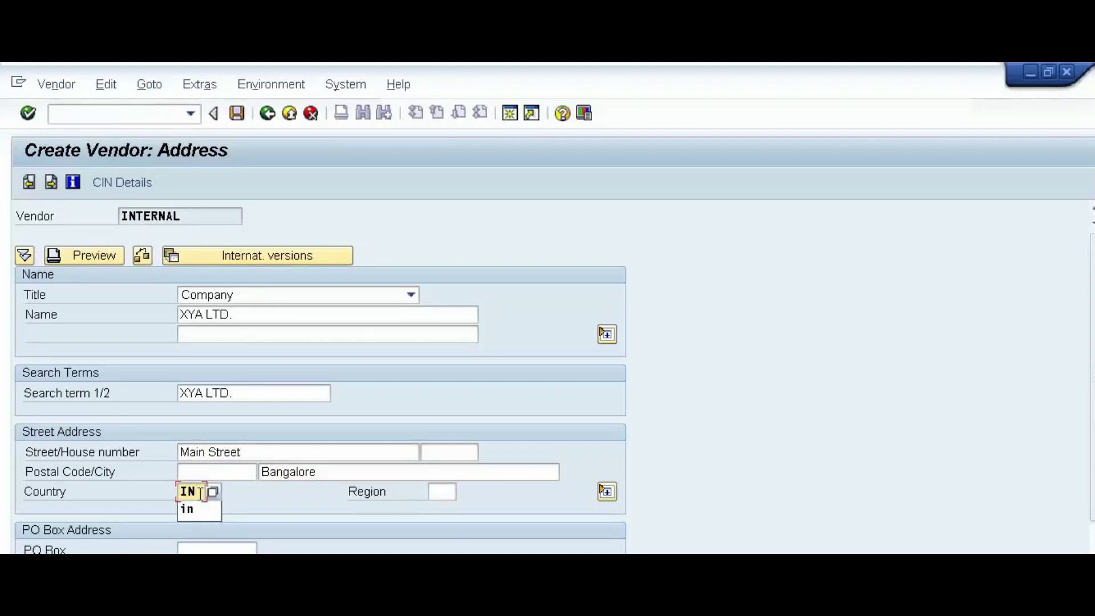
key(Tab)
text(10)
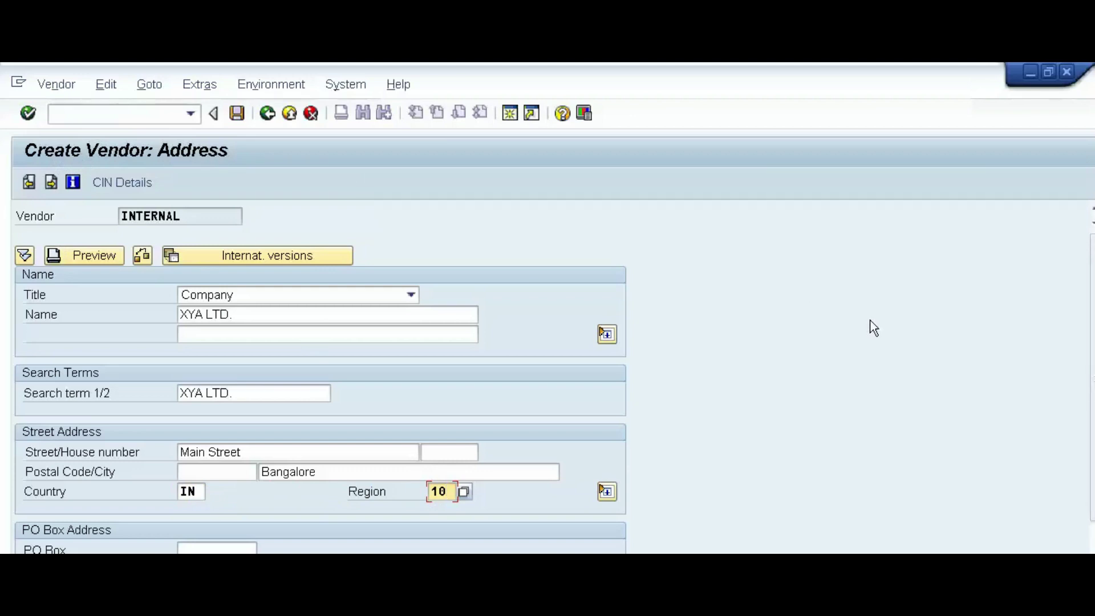
key(Return)
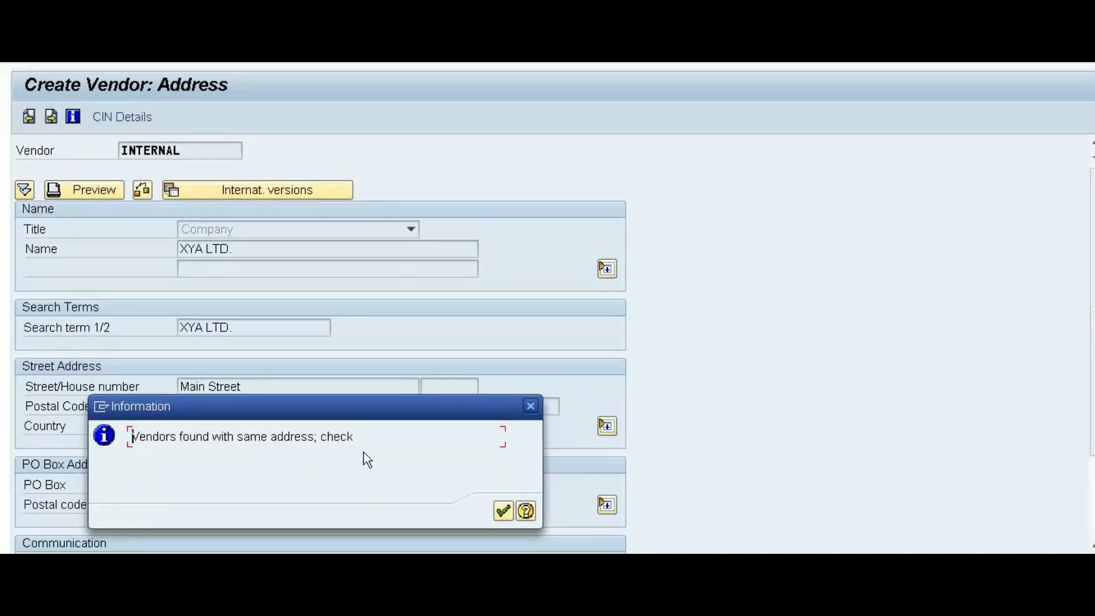
Step: Acknowledge the 'Vendors found with same address' info message to show the duplicates list
key(alt+Tab)
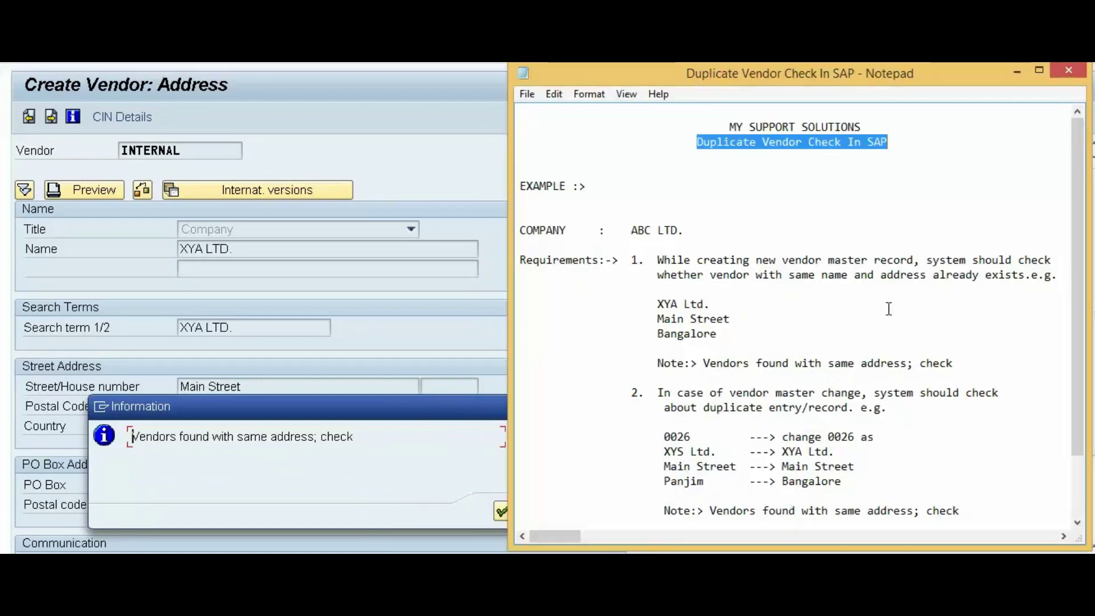
click(1017, 72)
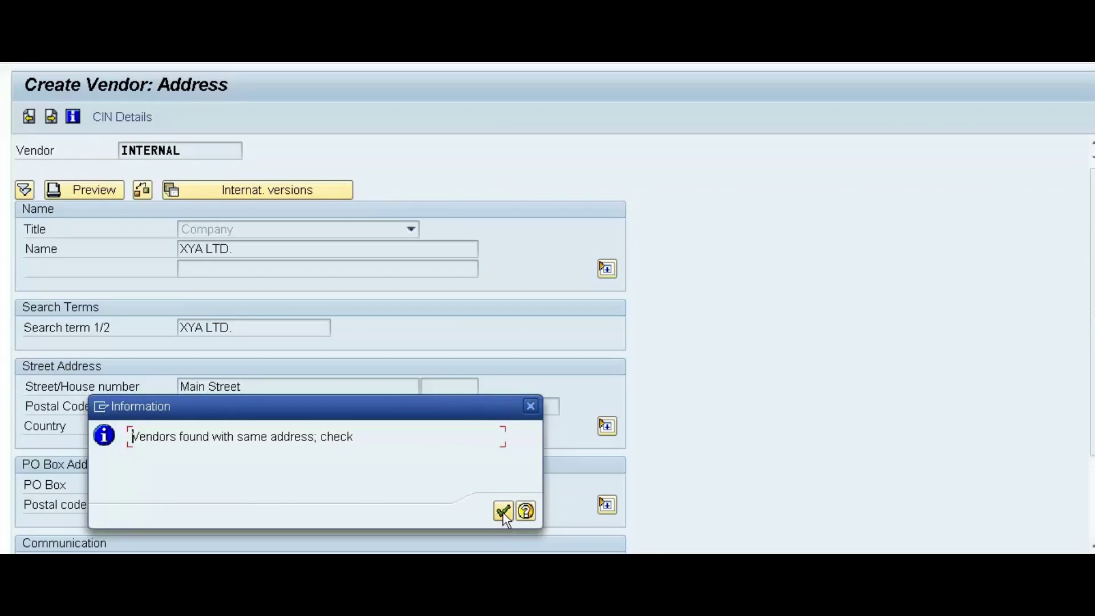
click(503, 511)
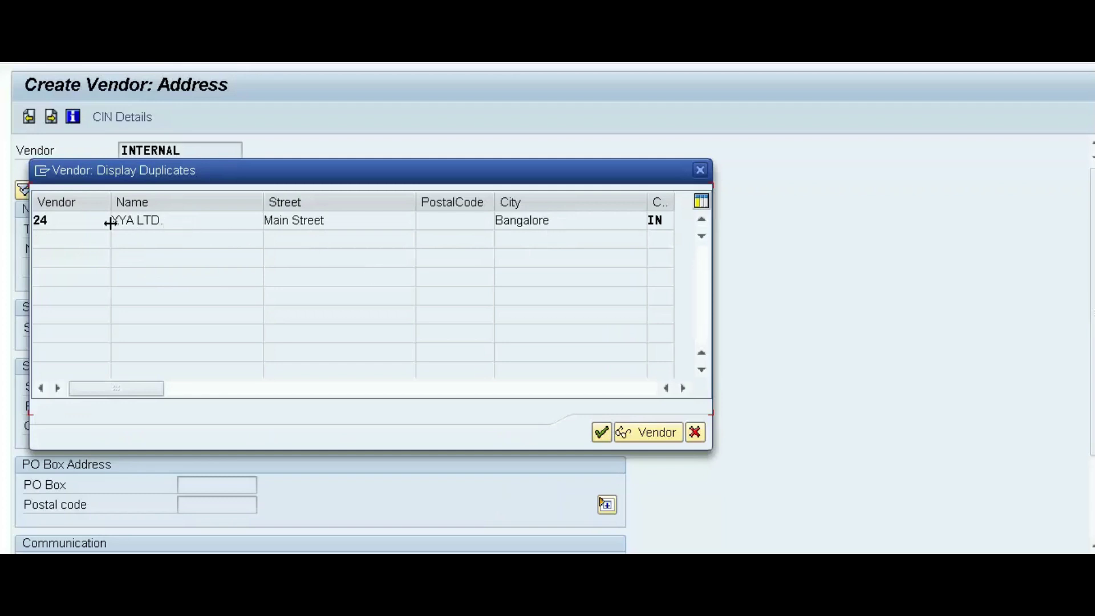
Step: View duplicate vendor 24, go back, and confirm the duplicates list to reach Control data
click(654, 438)
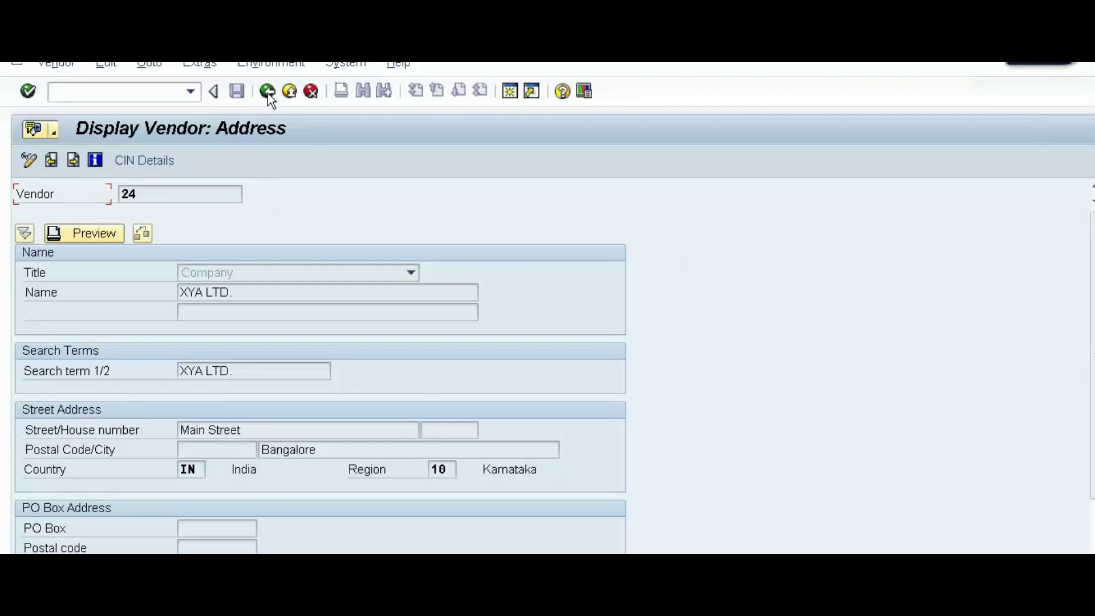
click(269, 91)
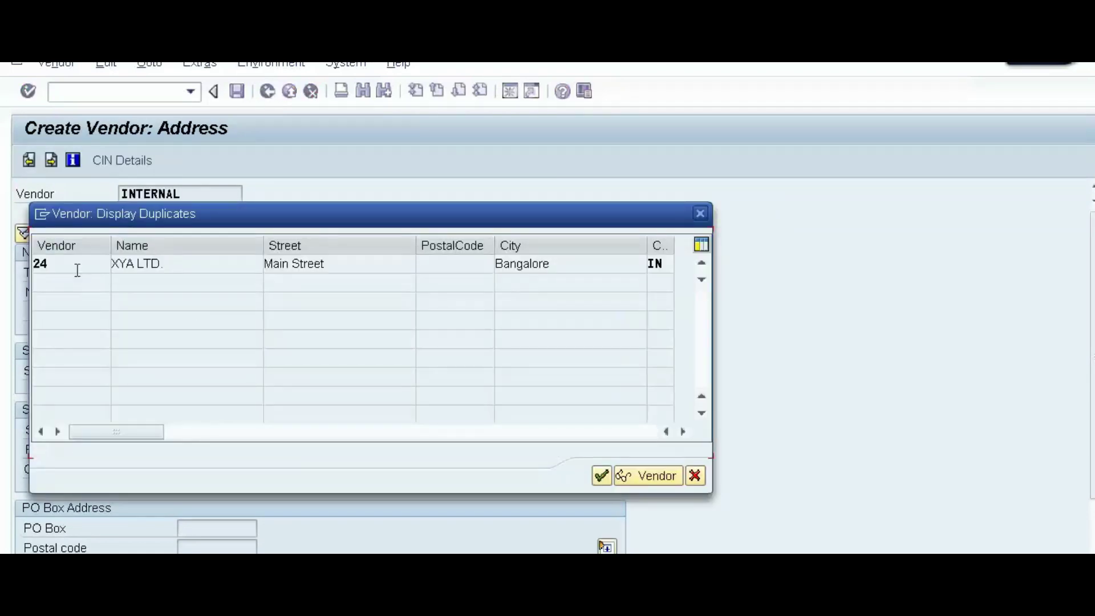
click(604, 474)
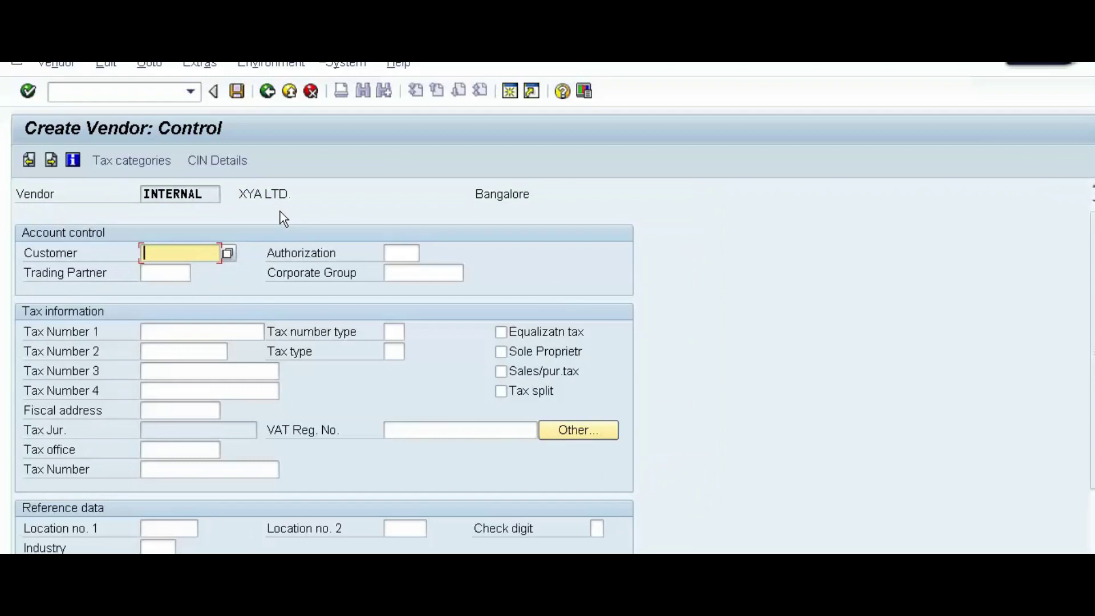
key(alt+Tab)
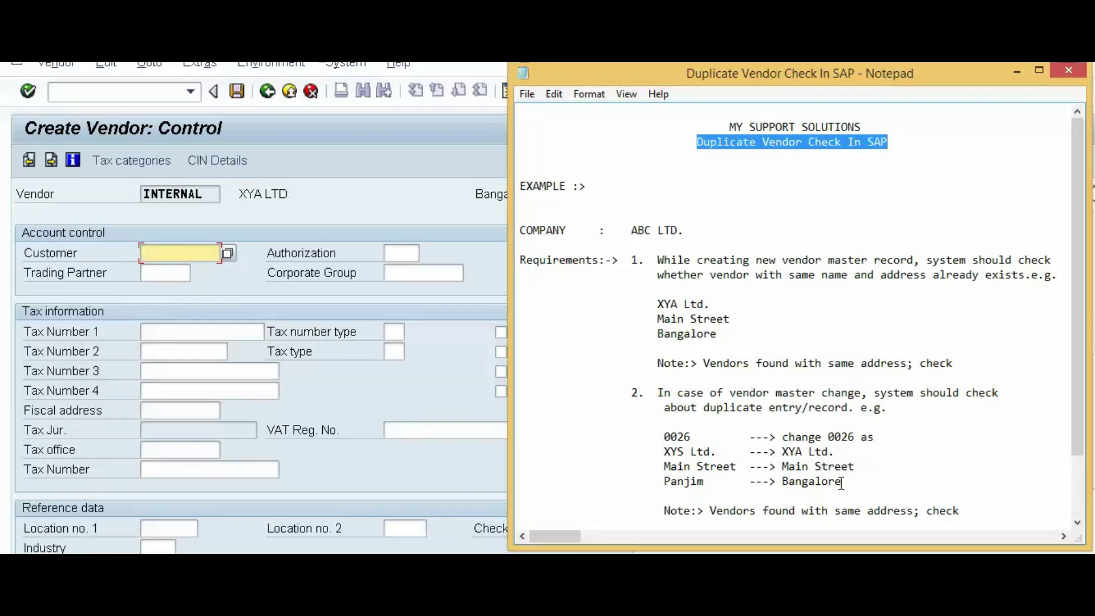
click(145, 91)
Step: Start XK02 for vendor 26 with Address selected and open its address screen
text(/)
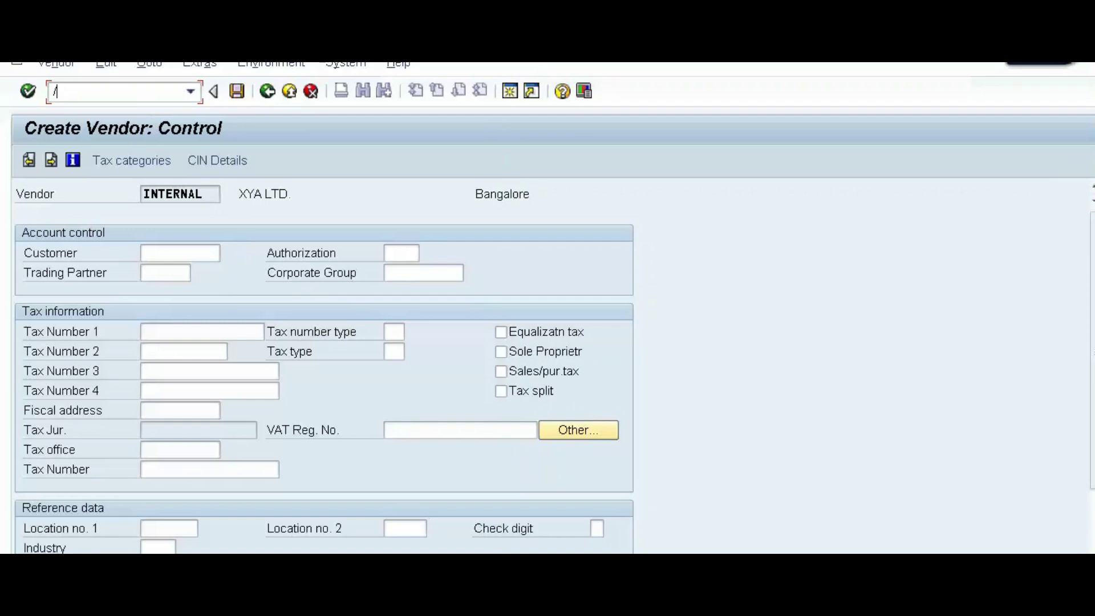
text(NXK02)
key(Return)
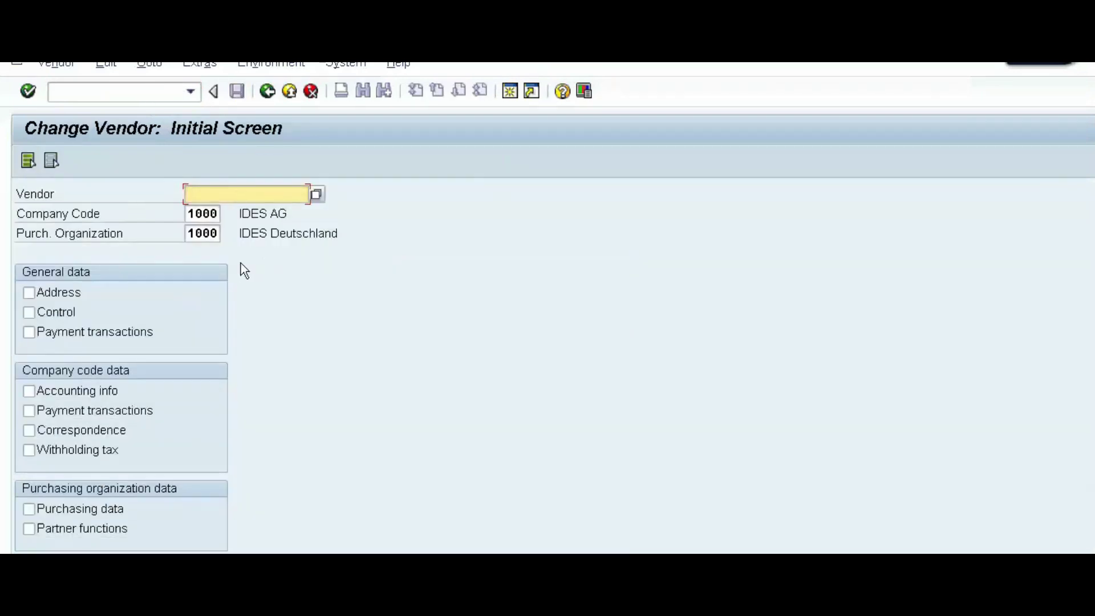
text(26)
click(50, 301)
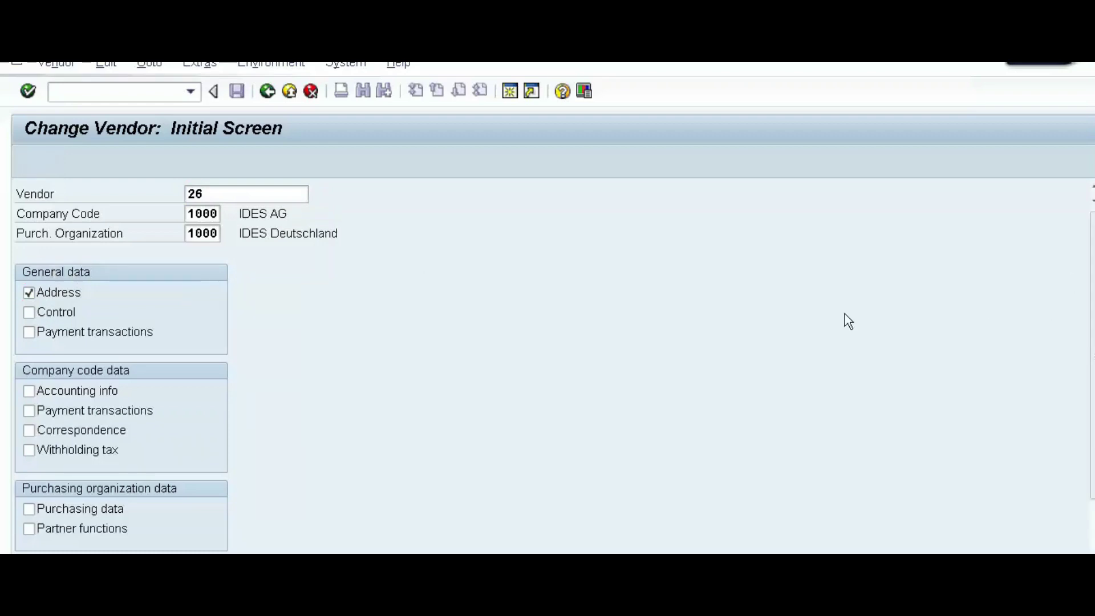
key(Return)
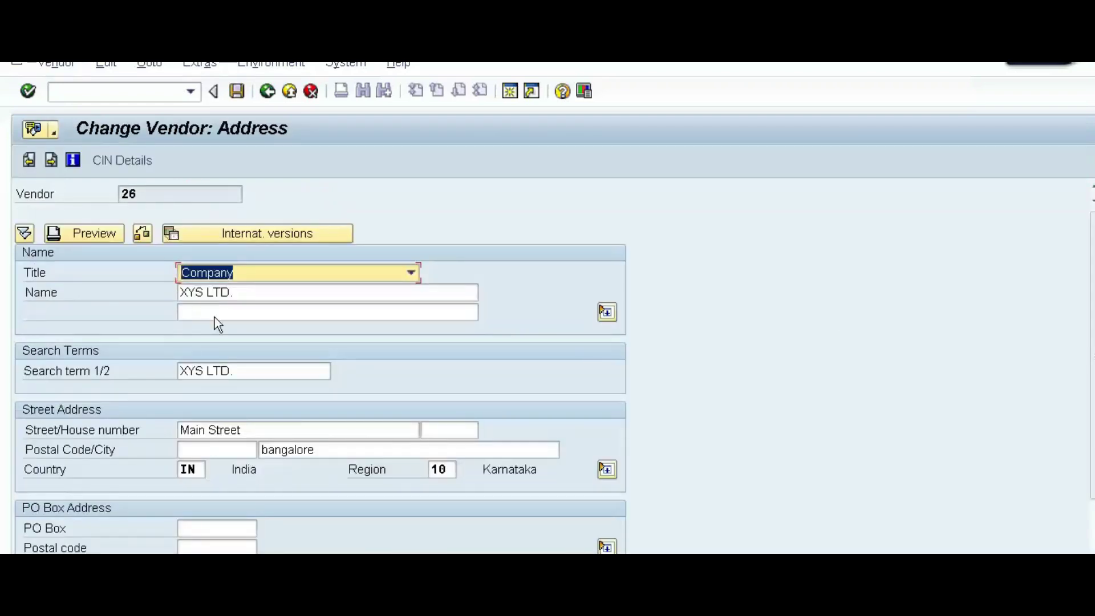
Step: Replace S with A in vendor 26's Name and Search term, making both XYA LTD., and submit
key(alt+Tab)
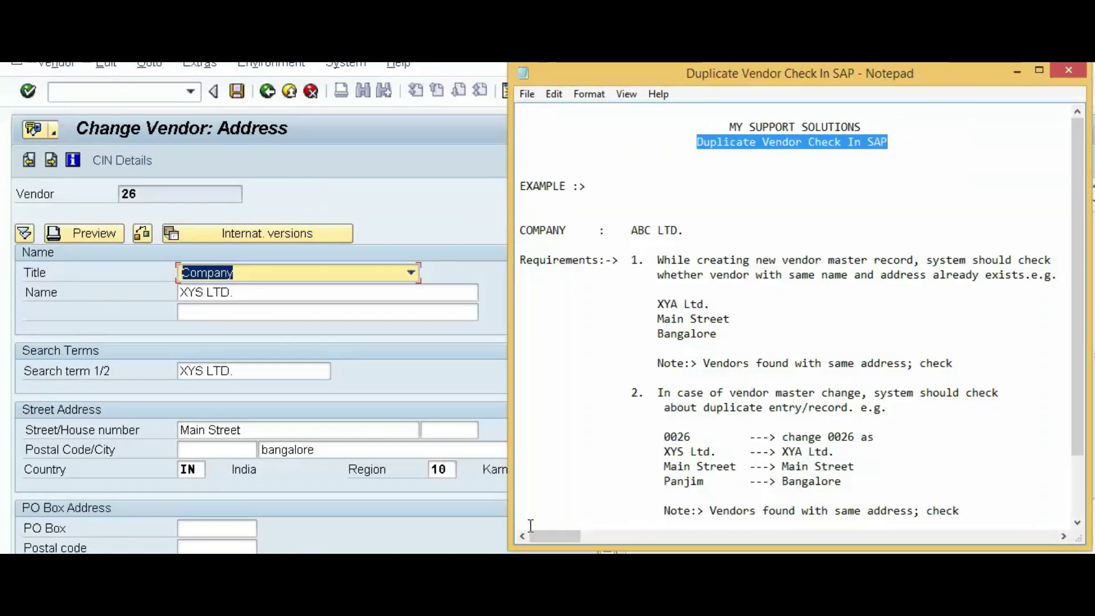
click(300, 398)
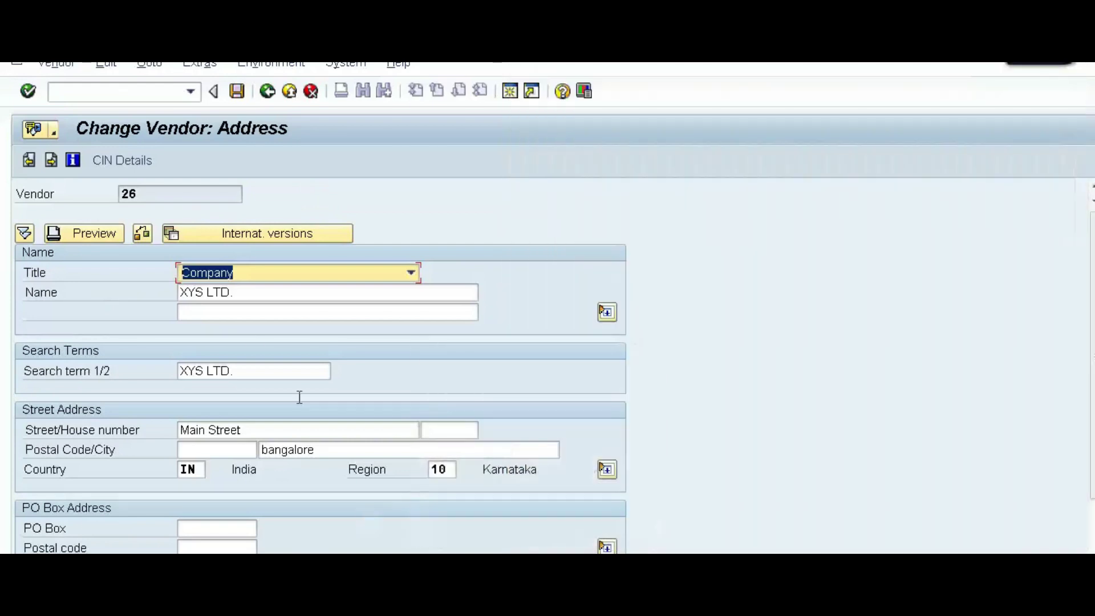
click(204, 292)
key(BackSpace)
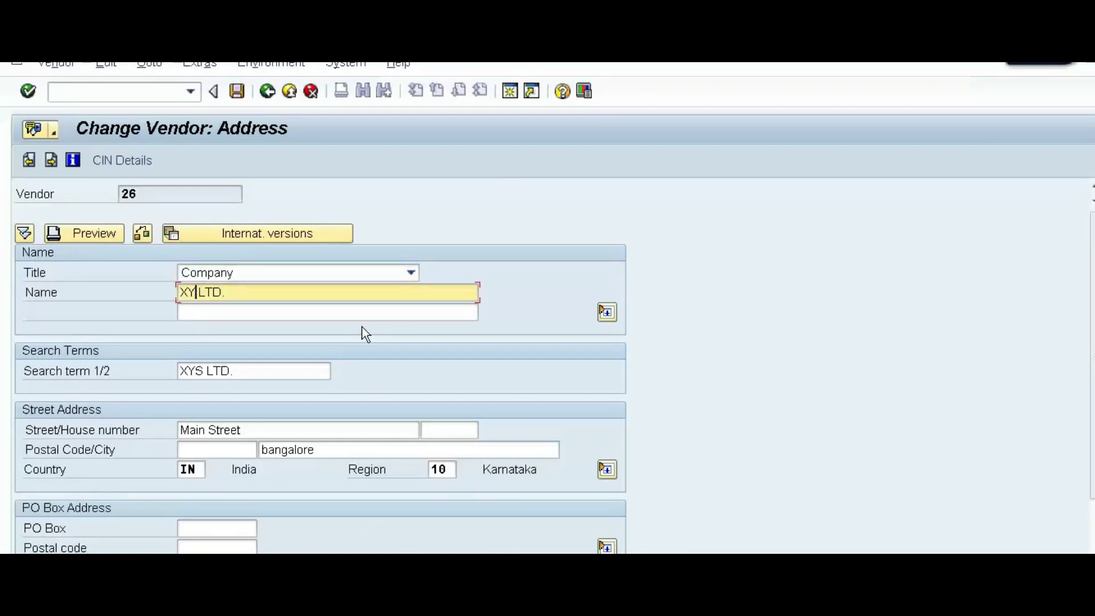
text(A)
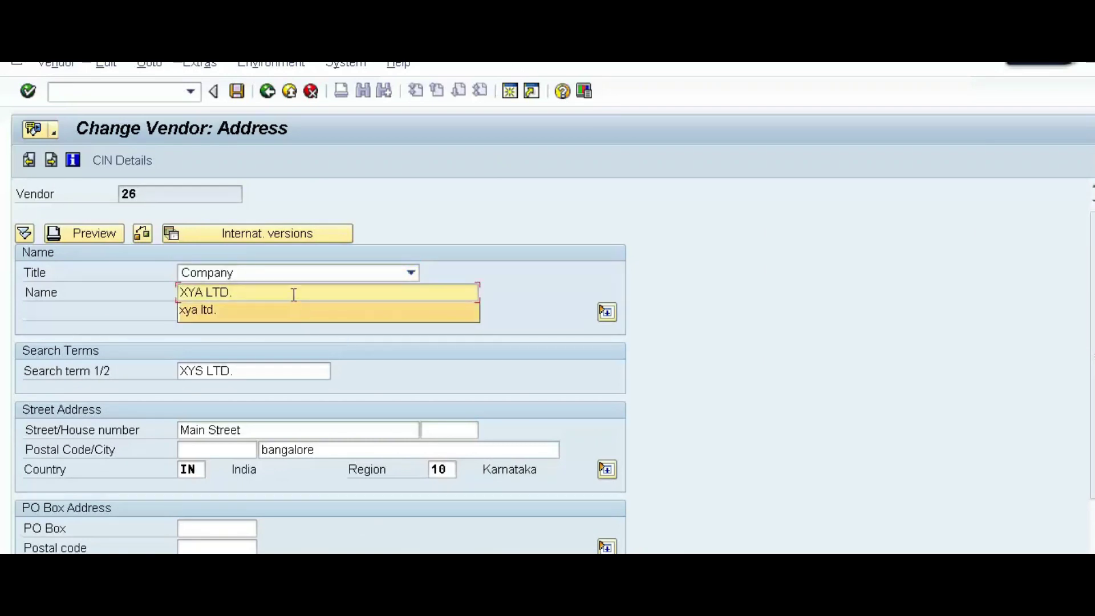
key(Escape)
click(207, 372)
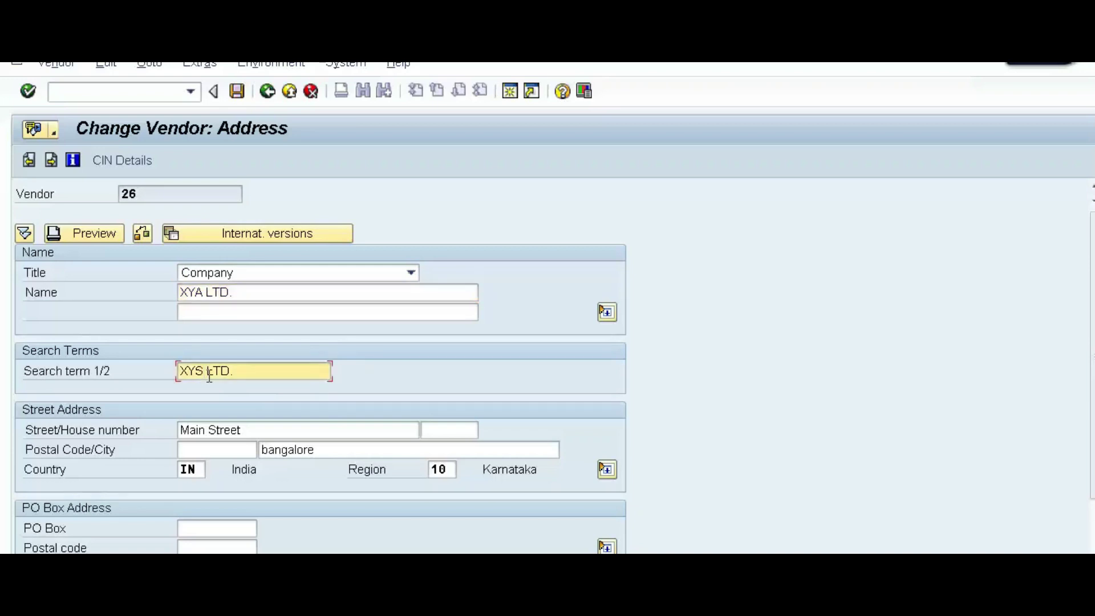
key(BackSpace)
text(A)
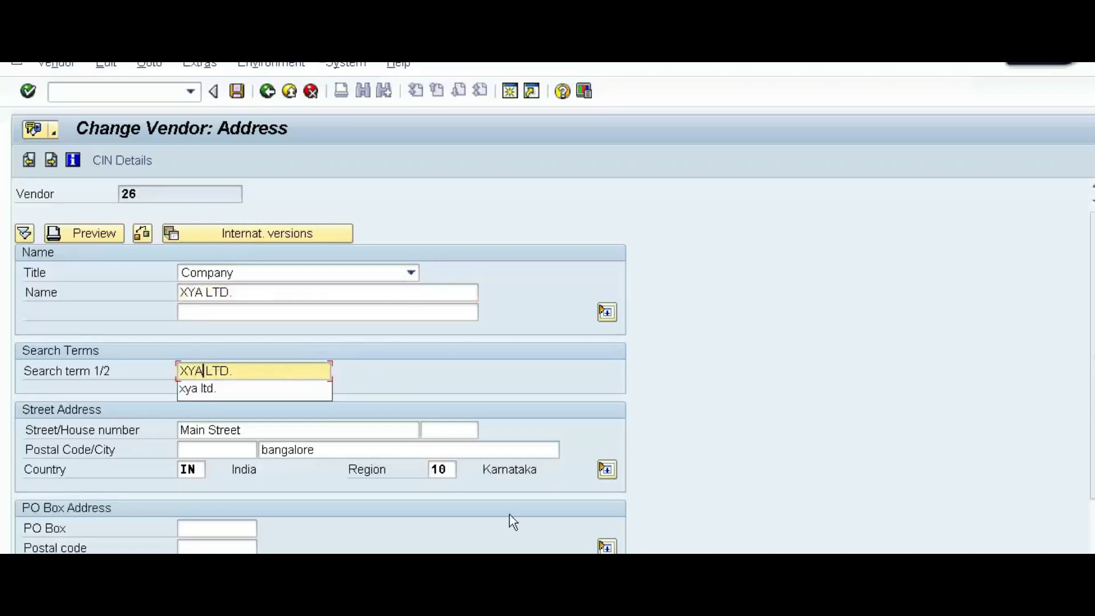
key(Escape)
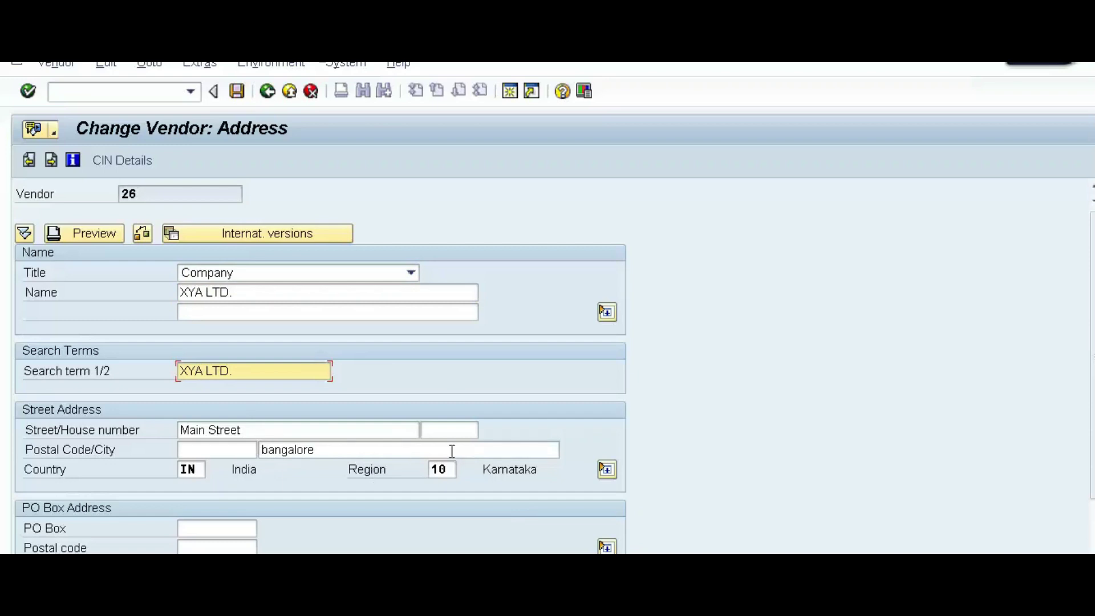
key(Return)
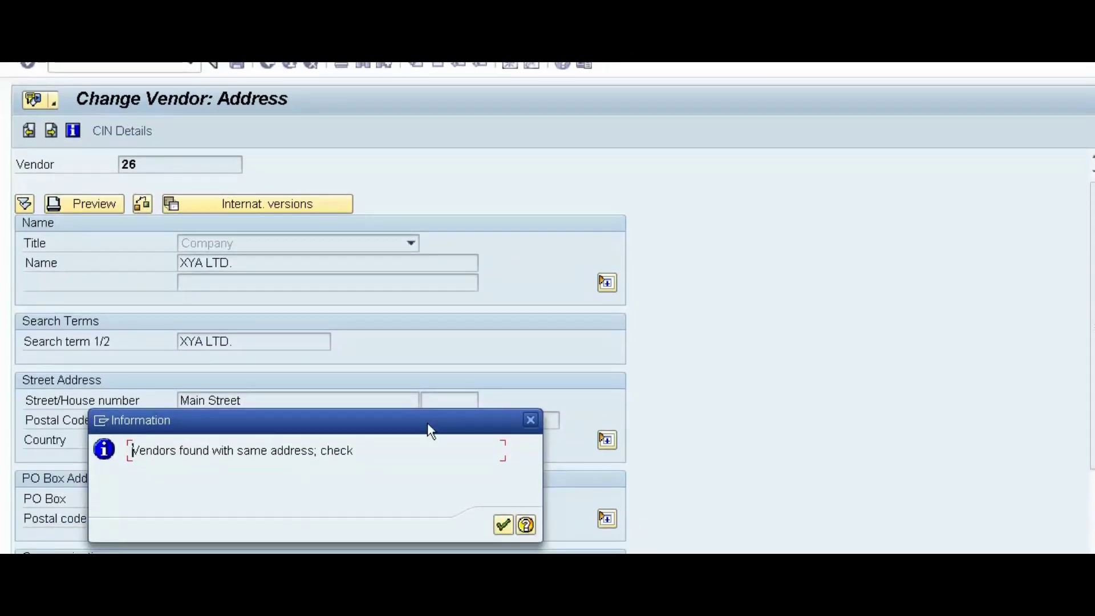
Step: Acknowledge the same-address info message and select duplicate vendor 24 XYA LTD. in the list
click(502, 525)
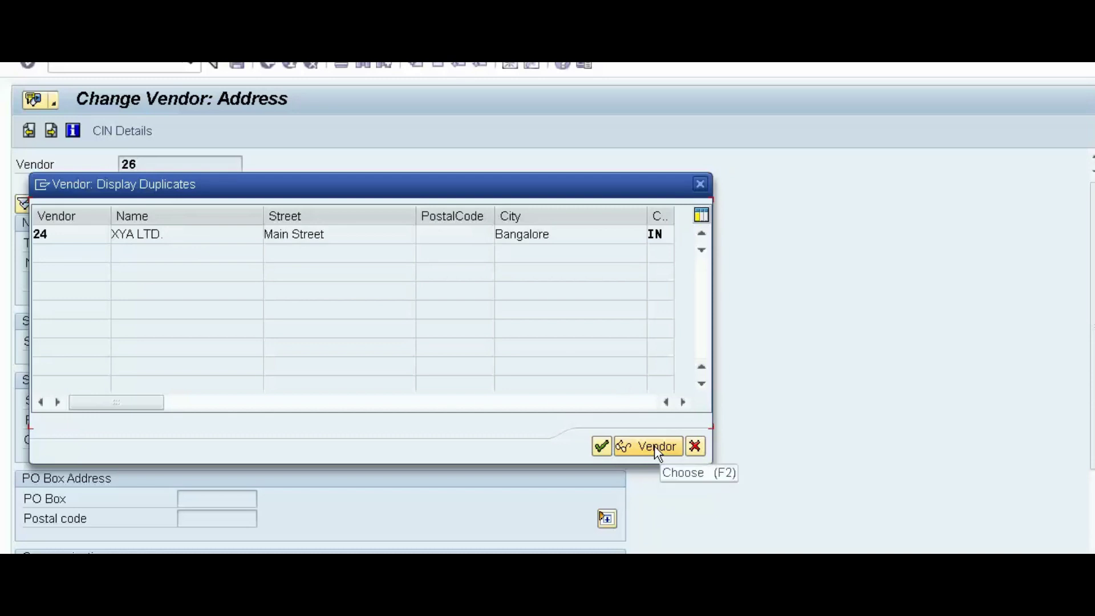
click(532, 235)
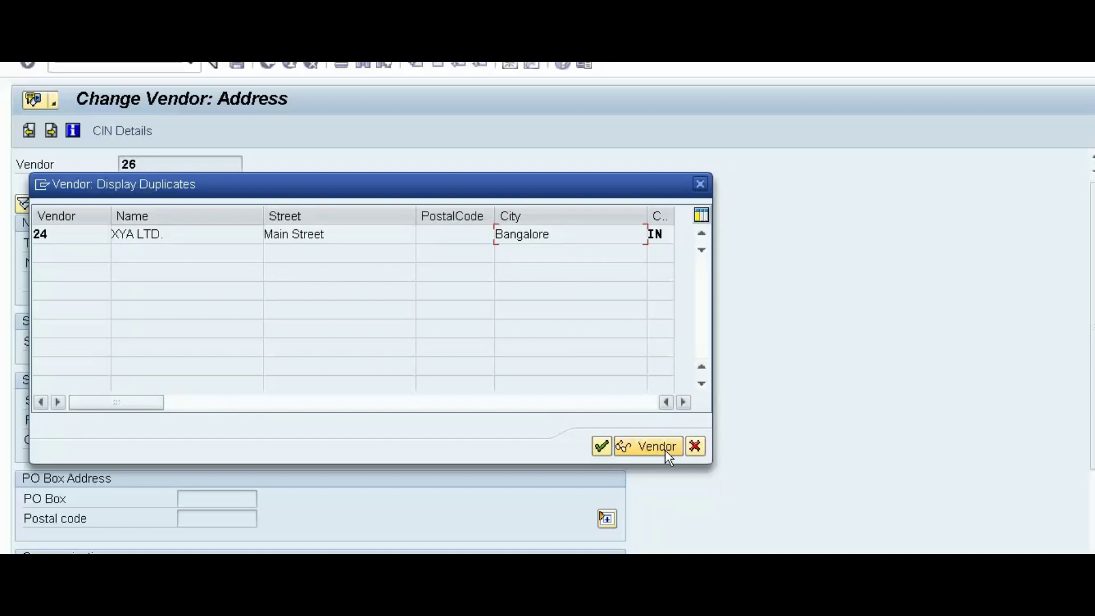